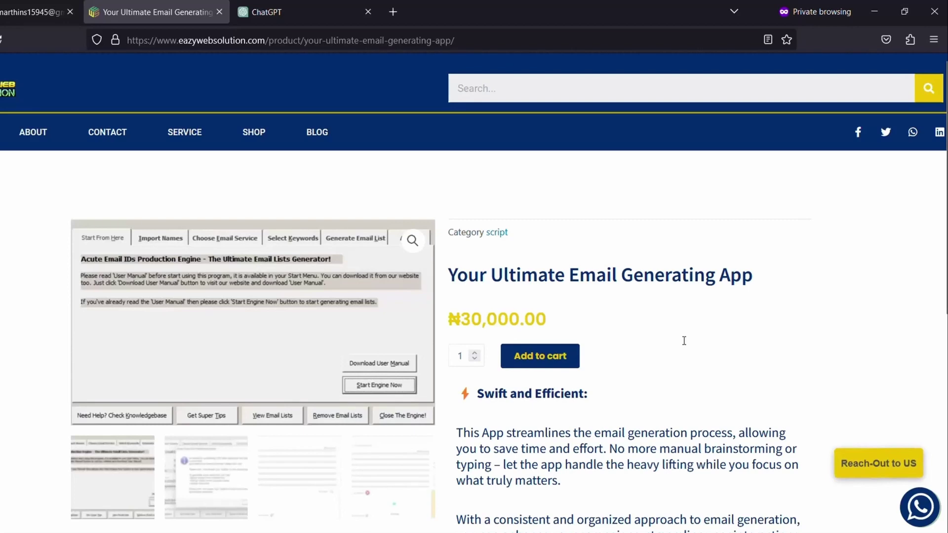
Step: Add Your Ultimate Email Generating App to the cart to reach the ₦30,000.00 checkout
{"action": "left_click", "coordinate": [536, 364]}
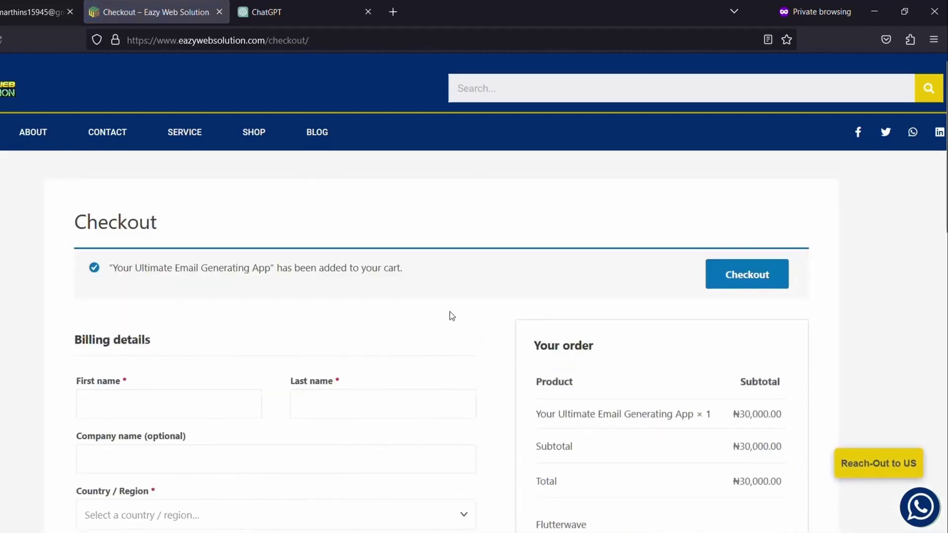
Step: Fill in the buyer's first and last name from saved suggestions
{"action": "scroll", "coordinate": [393, 280], "scroll_direction": "down", "scroll_amount": 2}
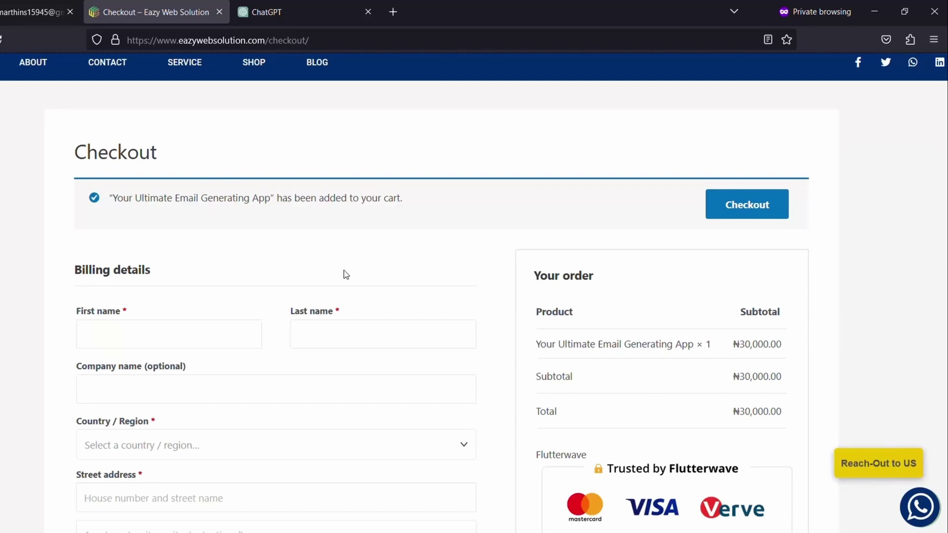
{"action": "left_click", "coordinate": [206, 334]}
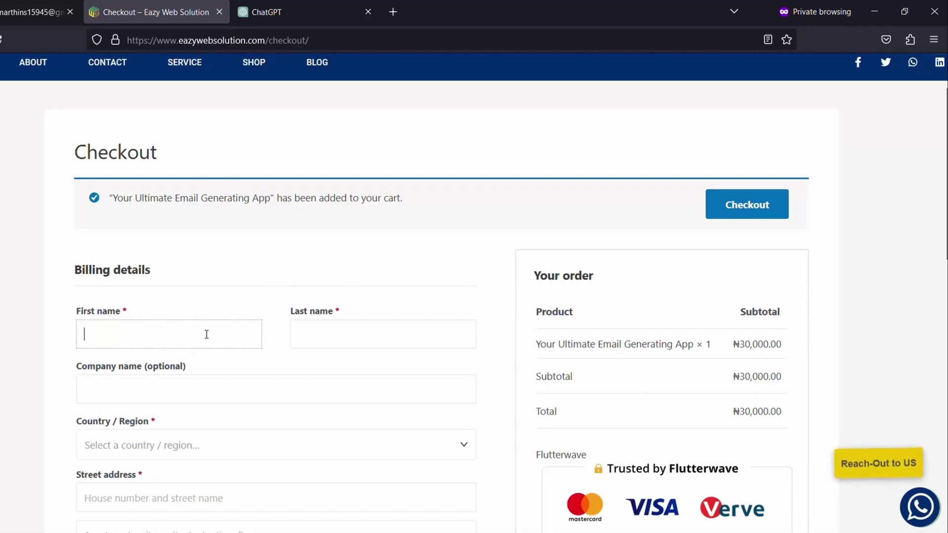
{"action": "type", "text": "Ma"}
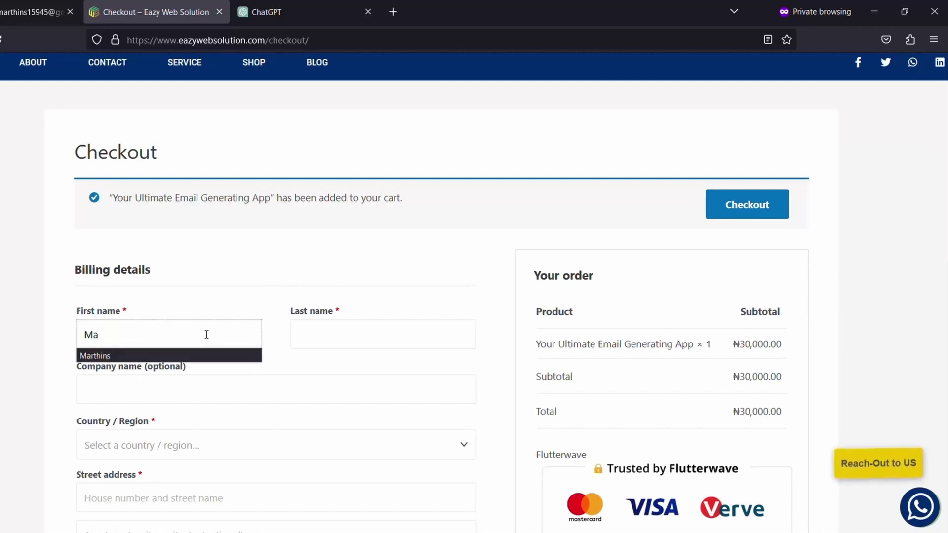
{"action": "left_click", "coordinate": [200, 350]}
{"action": "left_click", "coordinate": [319, 339]}
{"action": "type", "text": "Ant"}
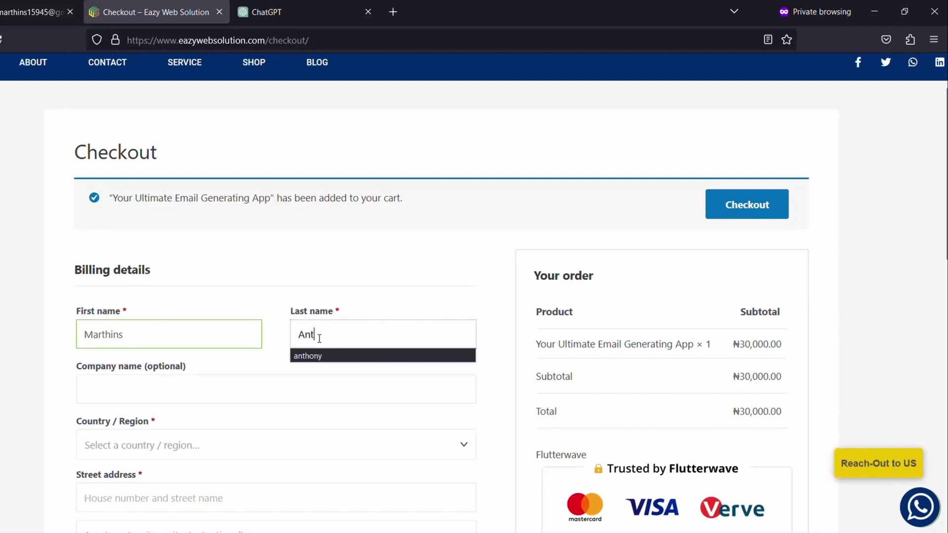
{"action": "left_click", "coordinate": [317, 356]}
Step: Set the country to Nigeria and fill in the buyer's street address
{"action": "scroll", "coordinate": [292, 317], "scroll_direction": "down", "scroll_amount": 3}
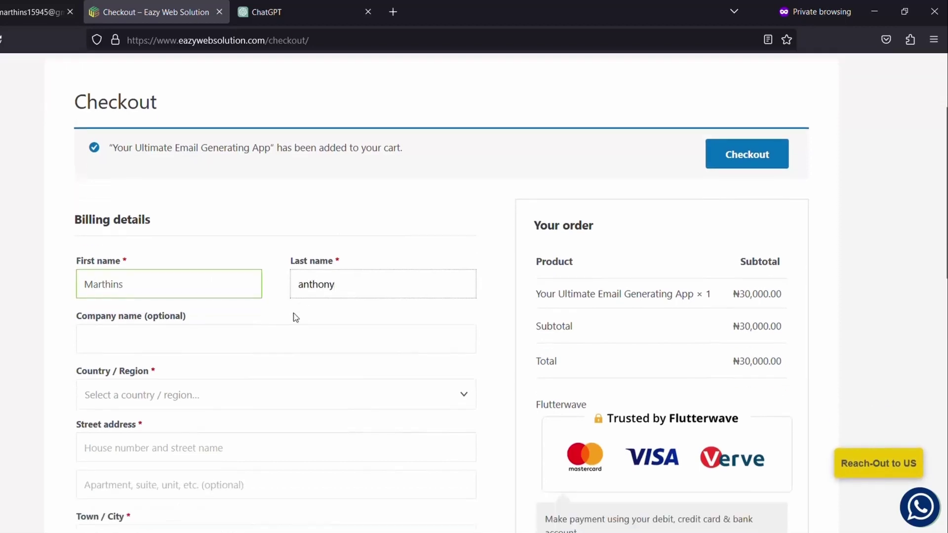
{"action": "left_click", "coordinate": [236, 317]}
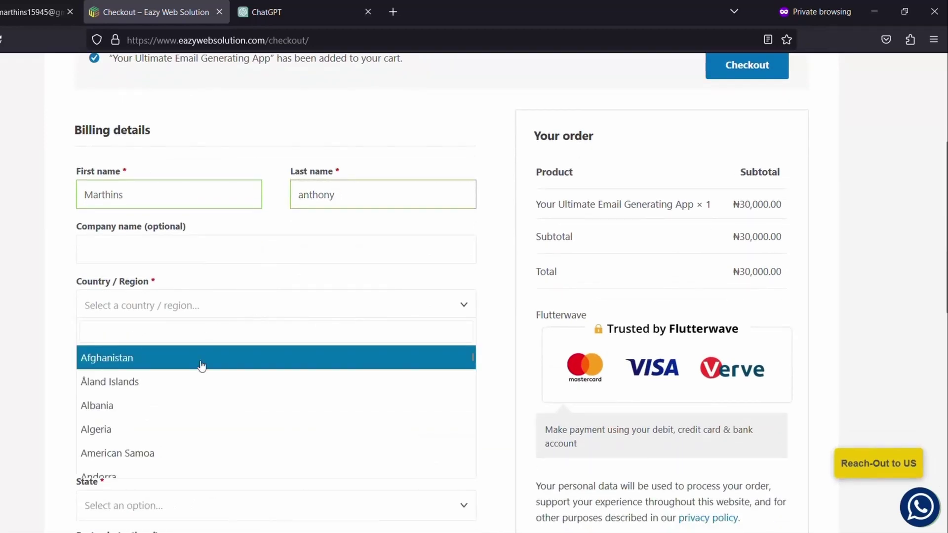
{"action": "type", "text": "ni"}
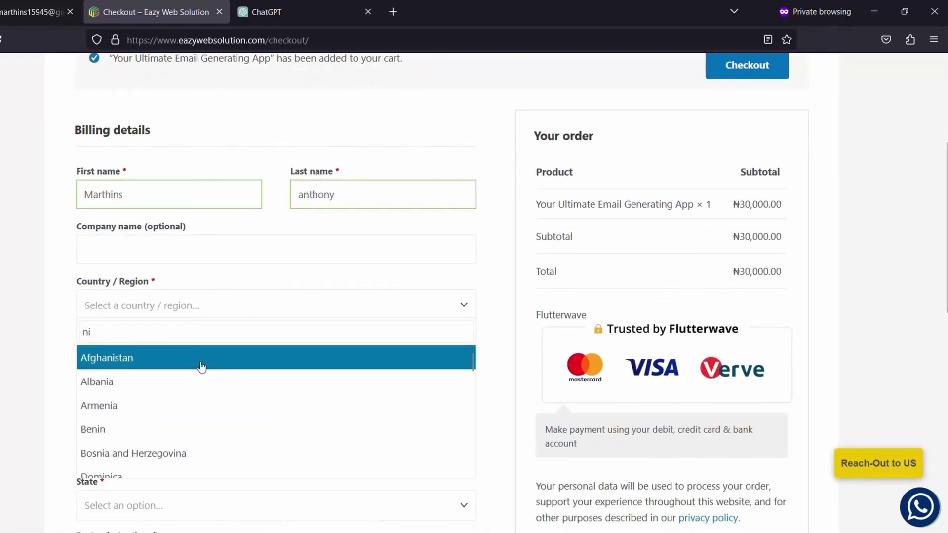
{"action": "type", "text": "g"}
{"action": "left_click", "coordinate": [169, 381]}
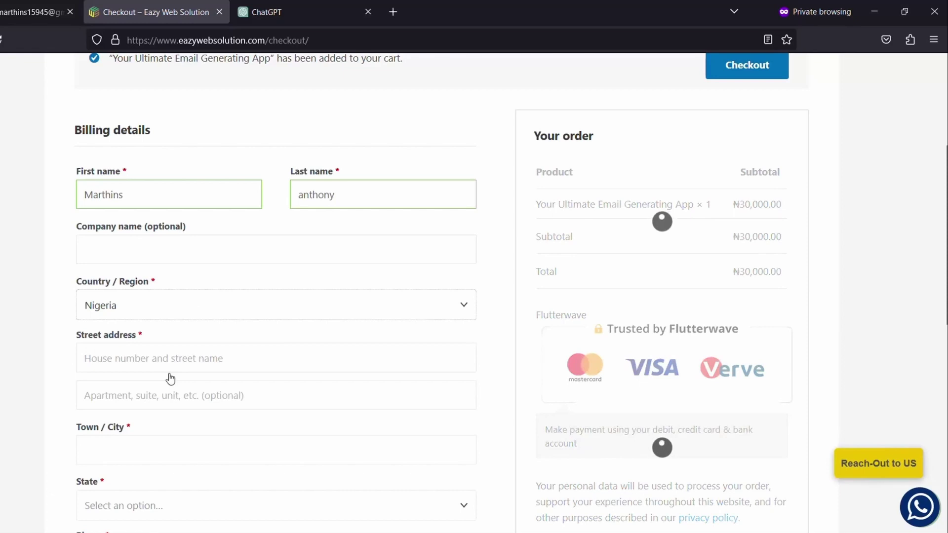
{"action": "left_click", "coordinate": [169, 358]}
{"action": "type", "text": "N"}
{"action": "left_click", "coordinate": [158, 375]}
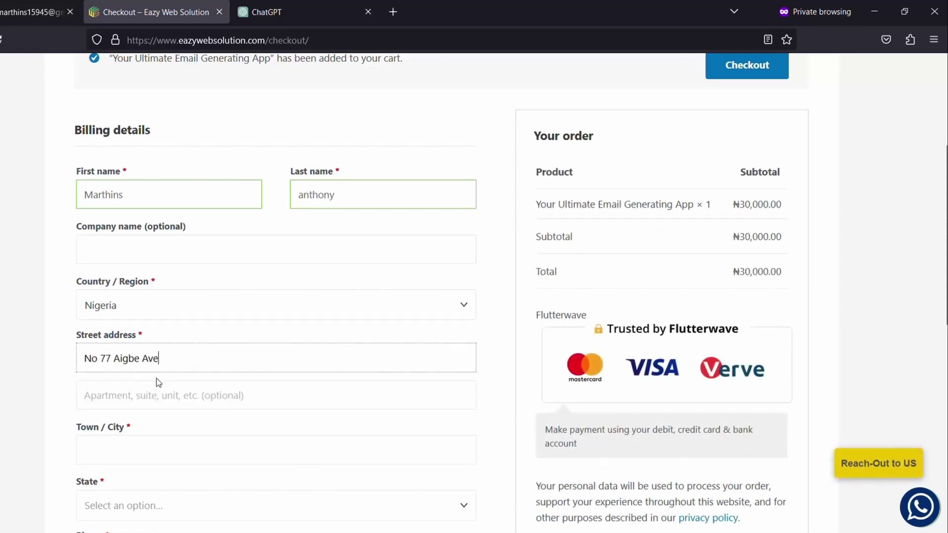
Step: Set the town to Benin and the state to Edo
{"action": "scroll", "coordinate": [169, 387], "scroll_direction": "down", "scroll_amount": 2}
{"action": "left_click", "coordinate": [159, 380]}
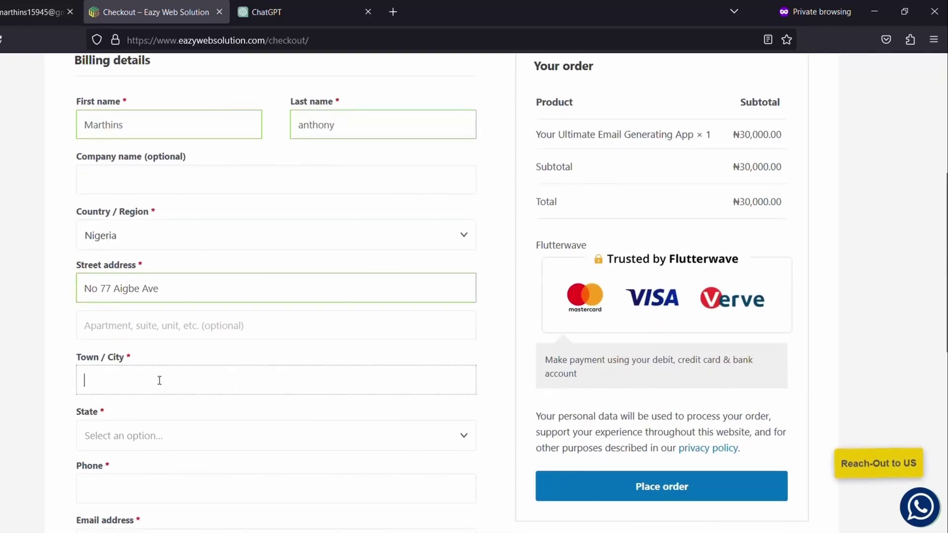
{"action": "type", "text": "B"}
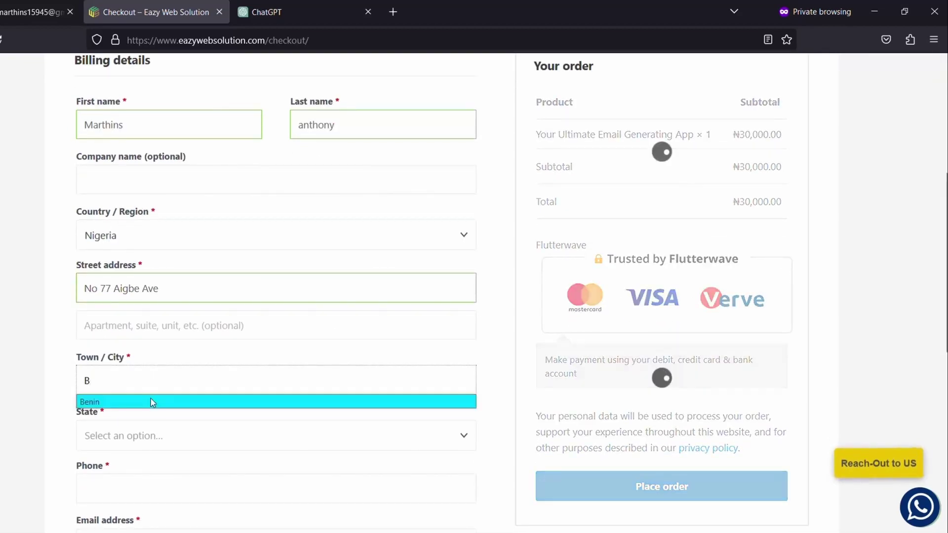
{"action": "left_click", "coordinate": [150, 400]}
{"action": "left_click", "coordinate": [155, 436]}
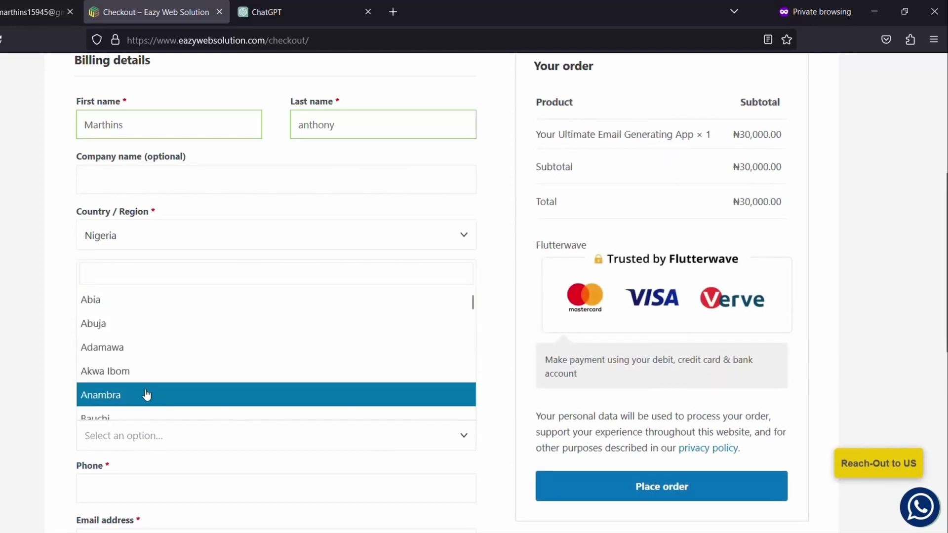
{"action": "type", "text": "edo"}
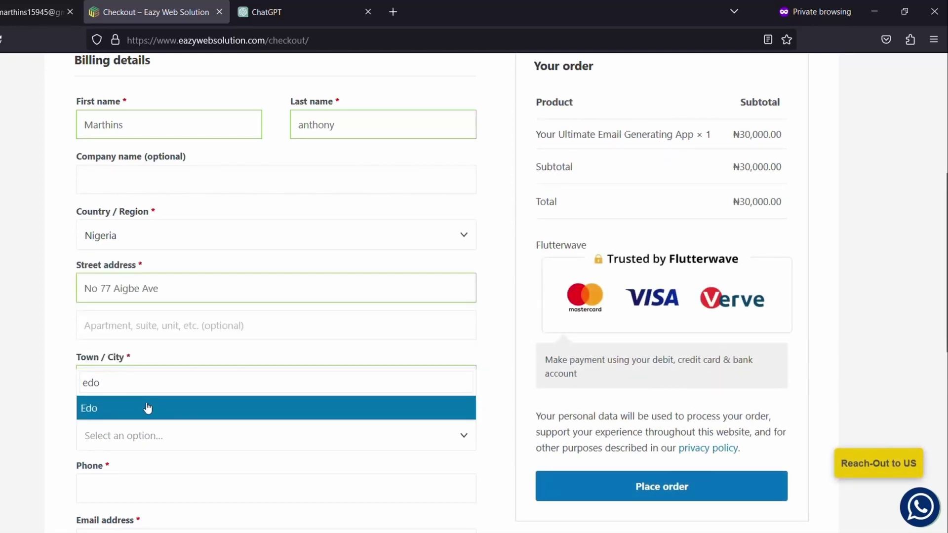
{"action": "left_click", "coordinate": [148, 407]}
Step: Fill in the buyer's phone number and e-mail address, then place the order
{"action": "scroll", "coordinate": [146, 406], "scroll_direction": "down", "scroll_amount": 3}
{"action": "left_click", "coordinate": [180, 375]}
{"action": "type", "text": "0"}
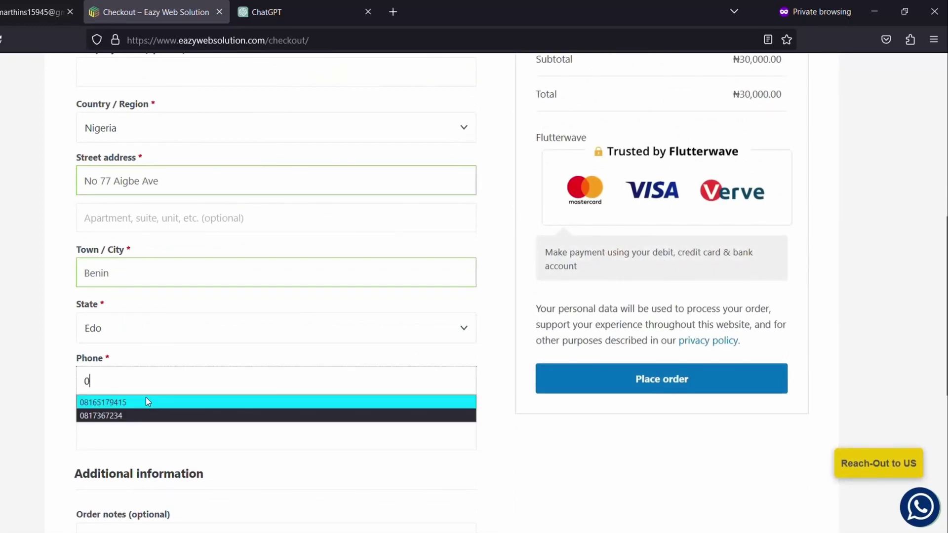
{"action": "left_click", "coordinate": [146, 401]}
{"action": "scroll", "coordinate": [146, 400], "scroll_direction": "down", "scroll_amount": 1}
{"action": "left_click", "coordinate": [166, 392]}
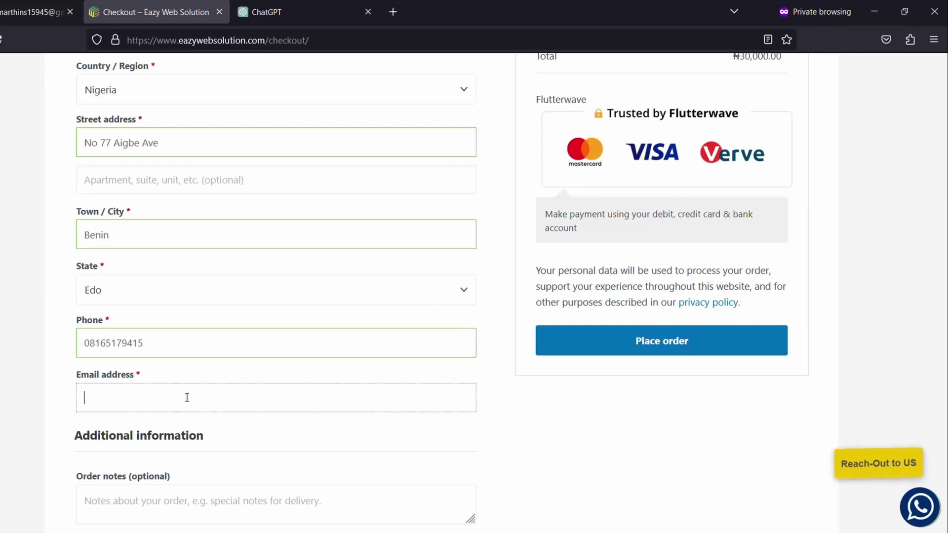
{"action": "key", "text": "ctrl+v"}
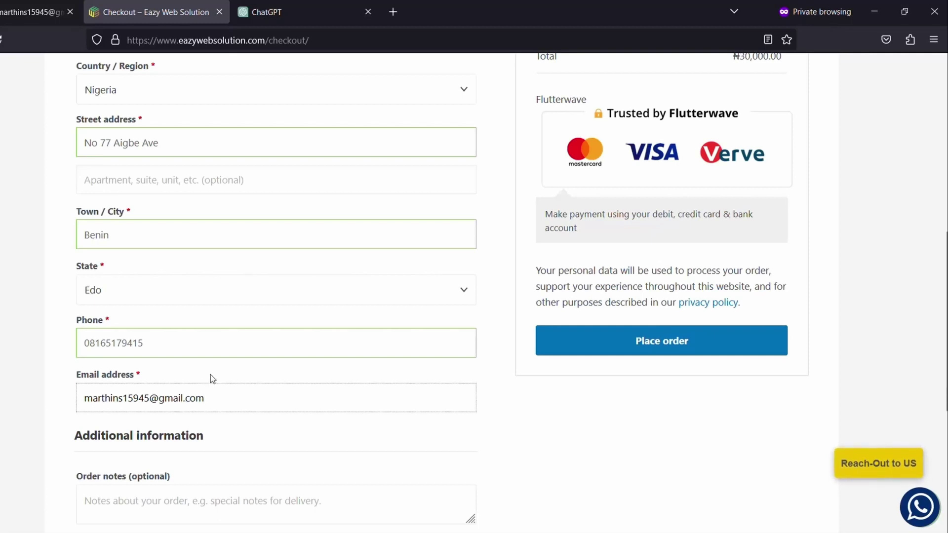
{"action": "scroll", "coordinate": [212, 376], "scroll_direction": "down", "scroll_amount": 2}
{"action": "scroll", "coordinate": [216, 378], "scroll_direction": "up", "scroll_amount": 2}
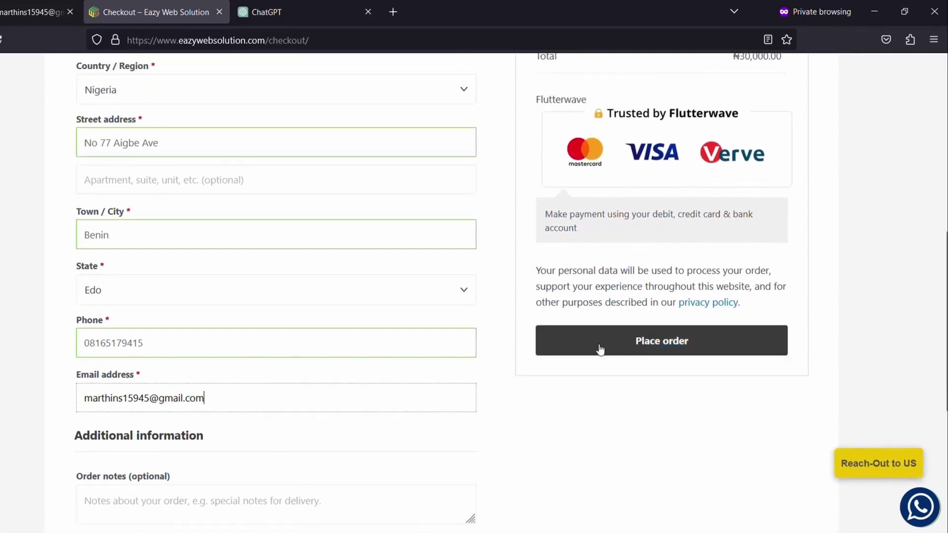
{"action": "left_click", "coordinate": [658, 349]}
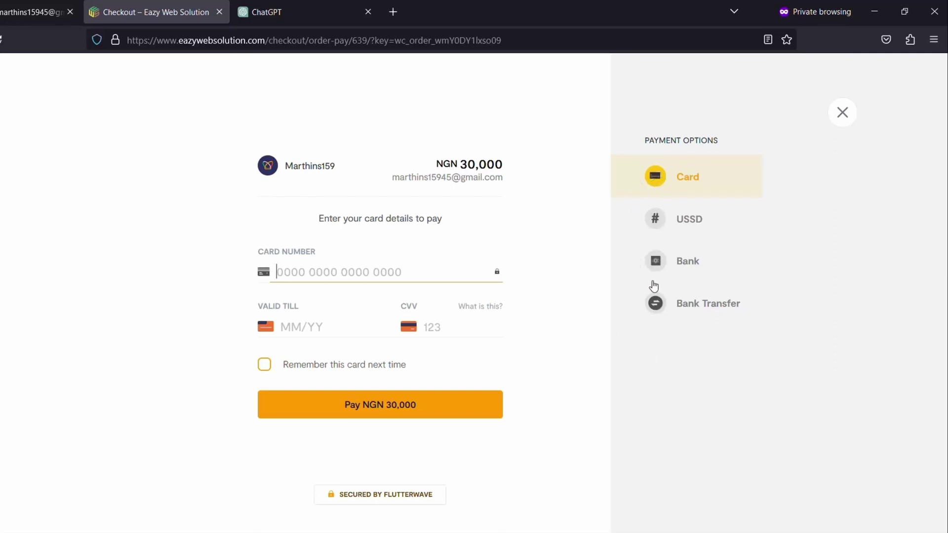
Step: Pay the NGN 30,000 by Bank Transfer and confirm the transfer has been made
{"action": "left_click", "coordinate": [680, 309]}
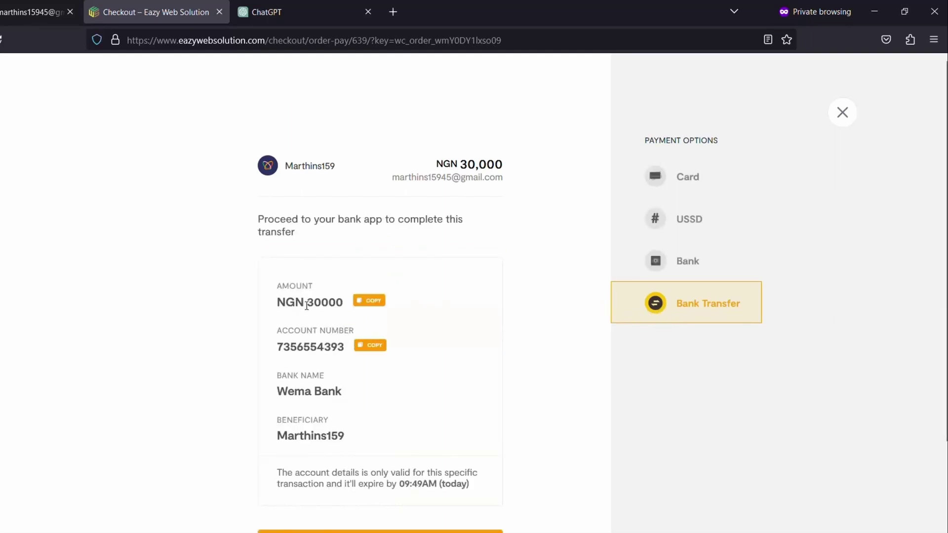
{"action": "left_click_drag", "start_coordinate": [312, 302], "coordinate": [344, 305]}
{"action": "left_click", "coordinate": [344, 306]}
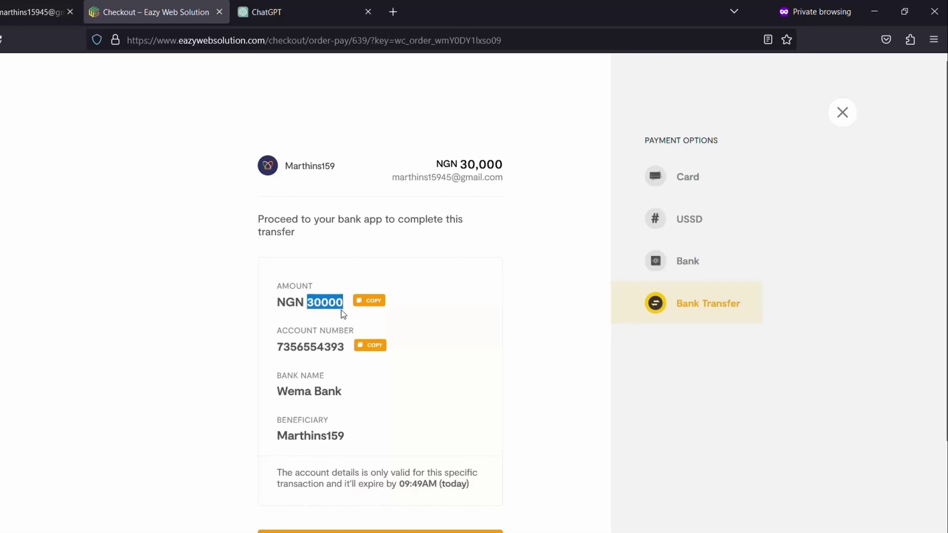
{"action": "left_click", "coordinate": [346, 312]}
{"action": "scroll", "coordinate": [397, 341], "scroll_direction": "down", "scroll_amount": 2}
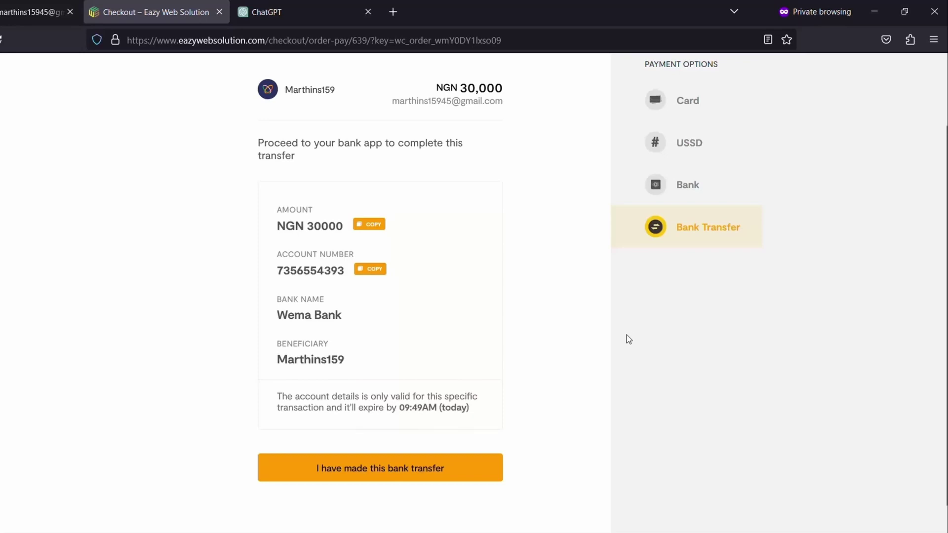
{"action": "left_click", "coordinate": [393, 479]}
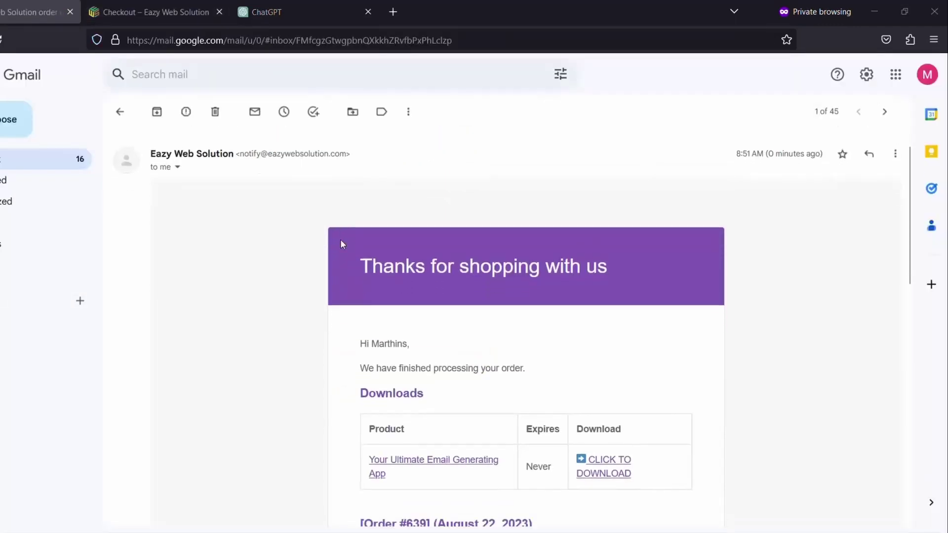
{"action": "scroll", "coordinate": [340, 241], "scroll_direction": "down", "scroll_amount": 2}
Step: Scroll through the Thanks for shopping order confirmation email in Gmail
{"action": "scroll", "coordinate": [341, 241], "scroll_direction": "up", "scroll_amount": 2}
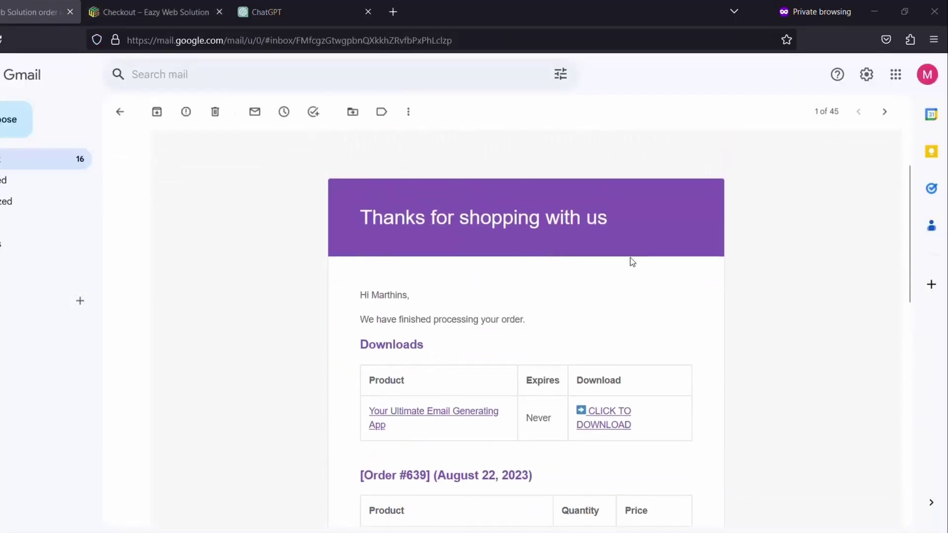
{"action": "scroll", "coordinate": [634, 262], "scroll_direction": "down", "scroll_amount": 3}
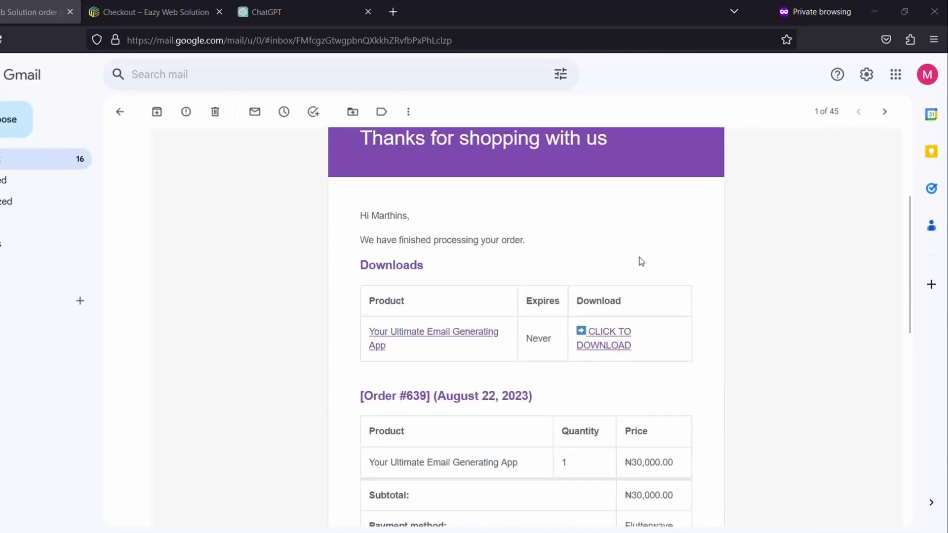
{"action": "scroll", "coordinate": [716, 303], "scroll_direction": "down", "scroll_amount": 2}
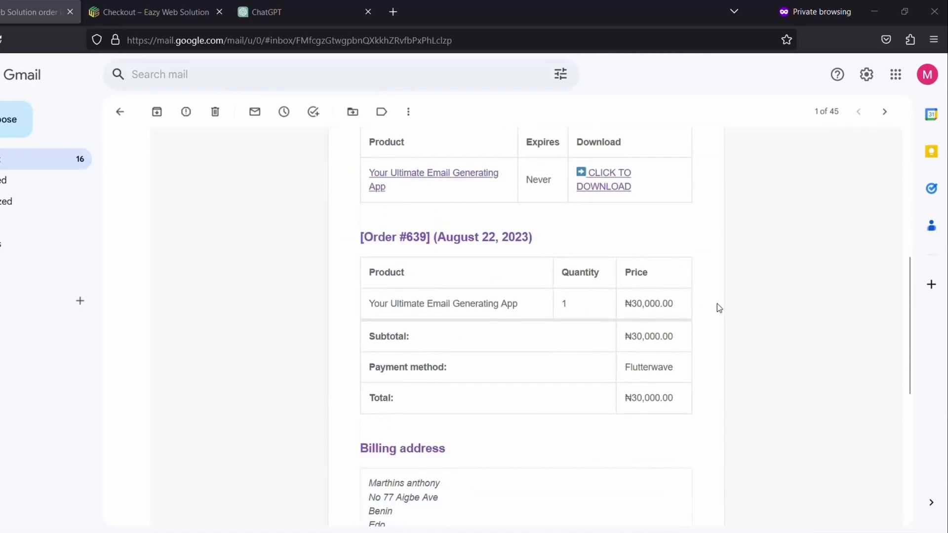
{"action": "scroll", "coordinate": [717, 303], "scroll_direction": "up", "scroll_amount": 3}
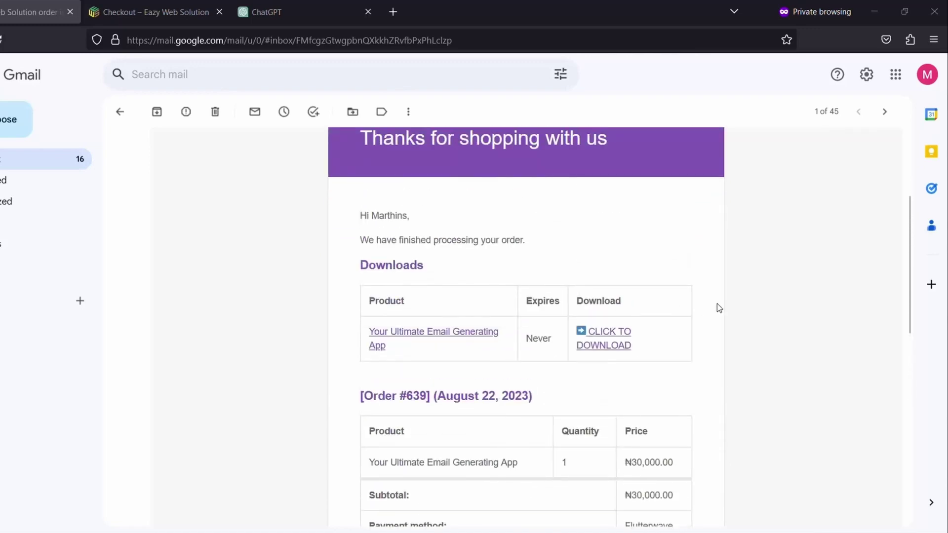
{"action": "scroll", "coordinate": [716, 304], "scroll_direction": "up", "scroll_amount": 2}
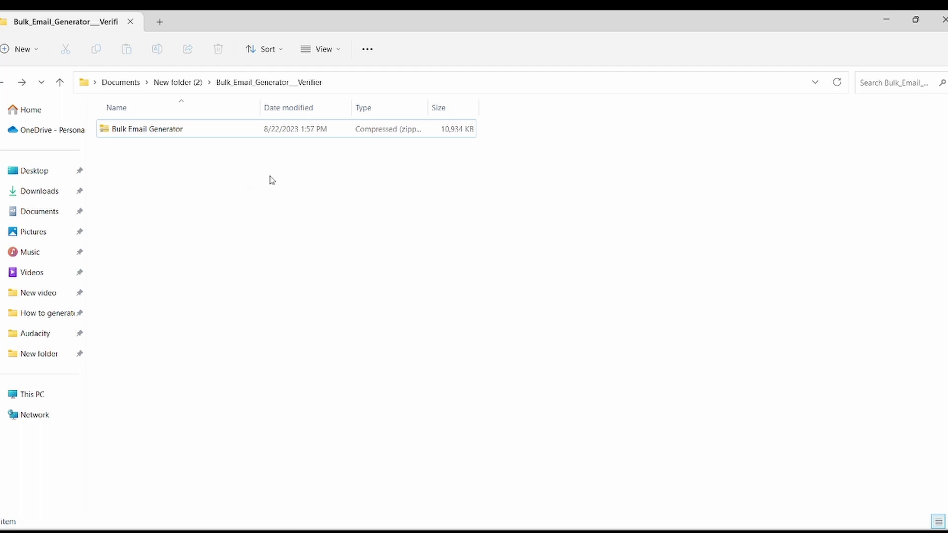
Step: Extract the Bulk Email Generator zip into the current folder
{"action": "left_click", "coordinate": [220, 131]}
{"action": "right_click", "coordinate": [277, 129]}
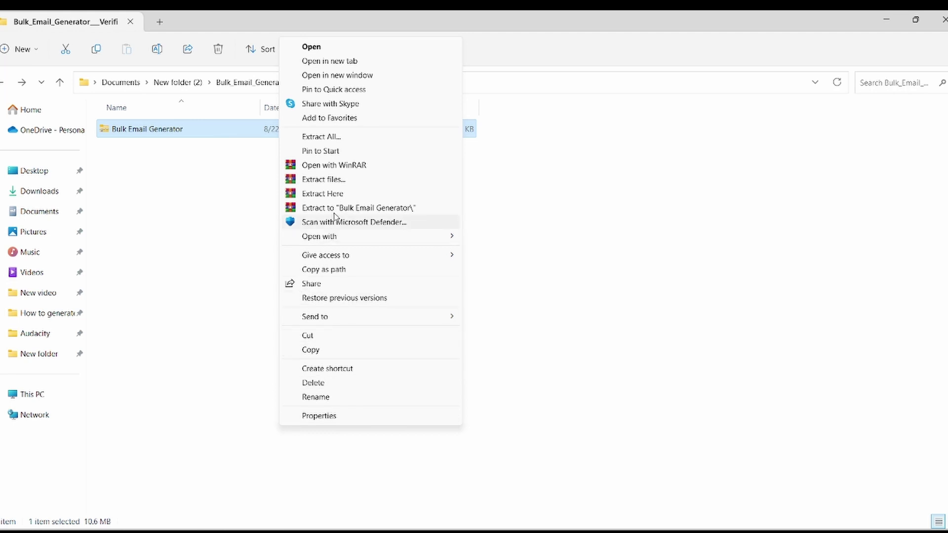
{"action": "left_click", "coordinate": [366, 198]}
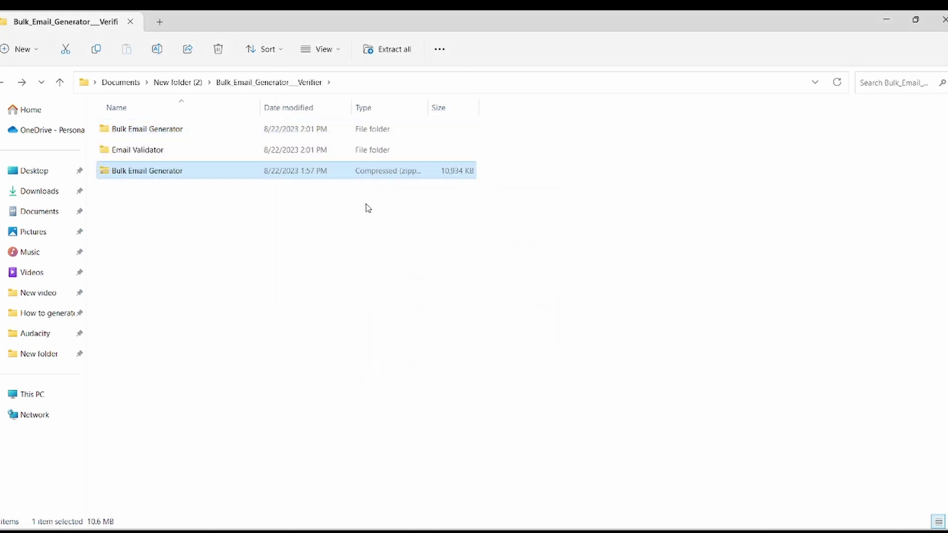
Step: Launch Email Generator from the extracted Bulk Email Generator folder
{"action": "left_click", "coordinate": [202, 132]}
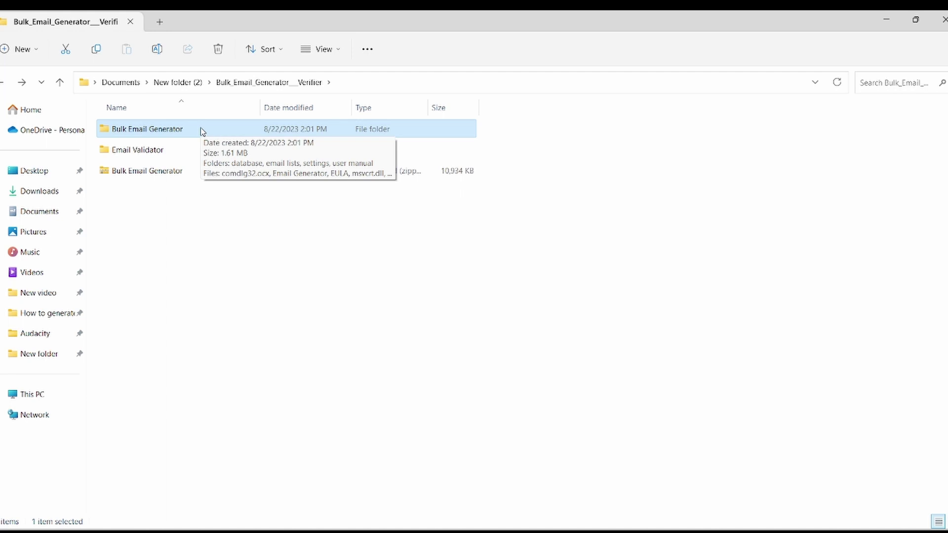
{"action": "double_click", "coordinate": [202, 131]}
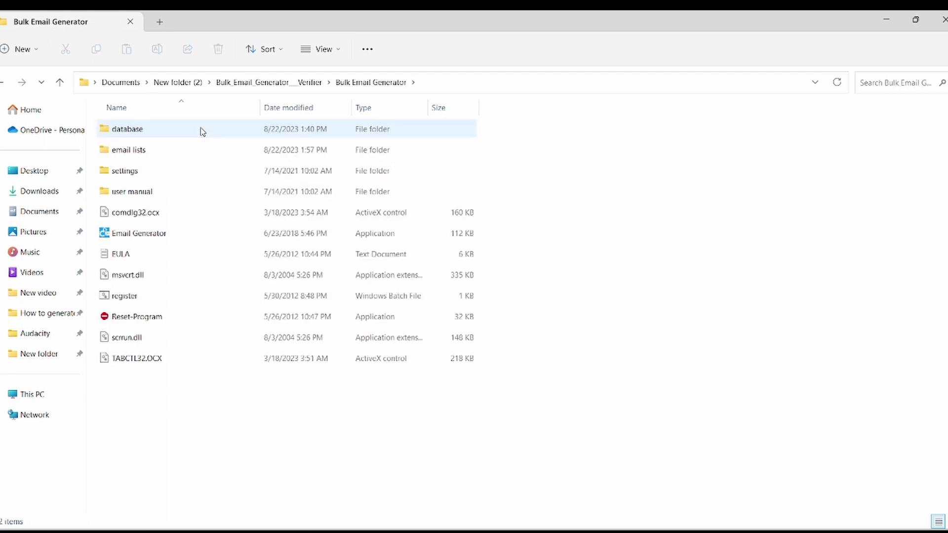
{"action": "double_click", "coordinate": [316, 233]}
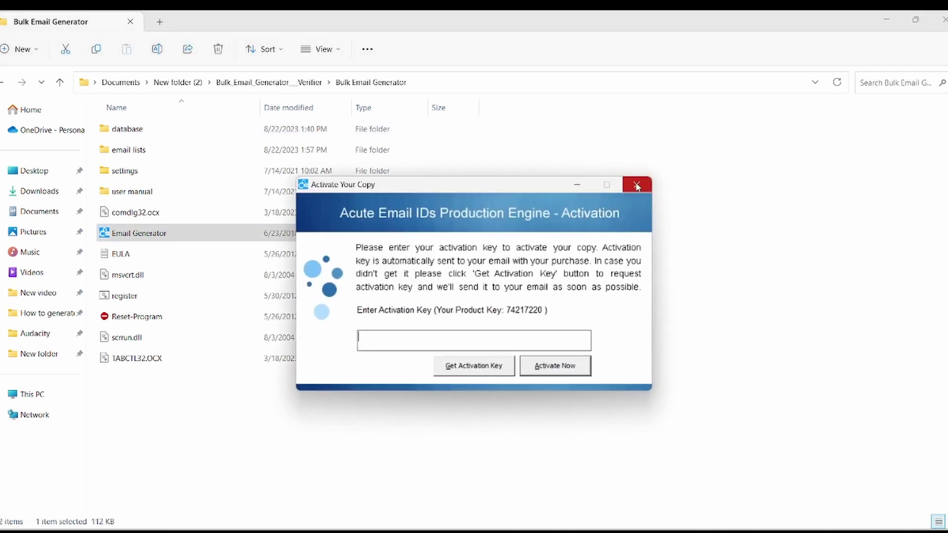
Step: Copy the displayed product key into the activation key field and activate the program
{"action": "left_click_drag", "start_coordinate": [496, 191], "coordinate": [561, 181]}
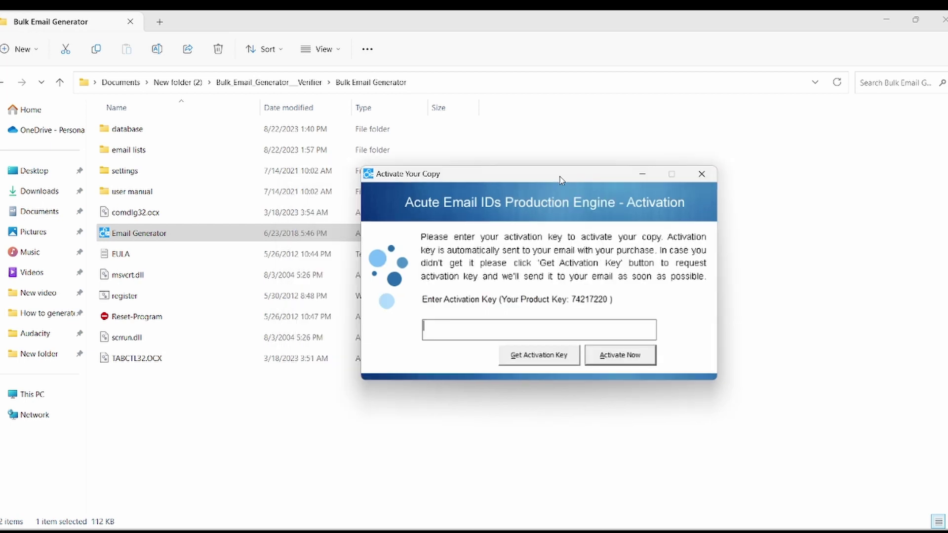
{"action": "left_click_drag", "start_coordinate": [571, 299], "coordinate": [609, 299]}
{"action": "right_click", "coordinate": [600, 298]}
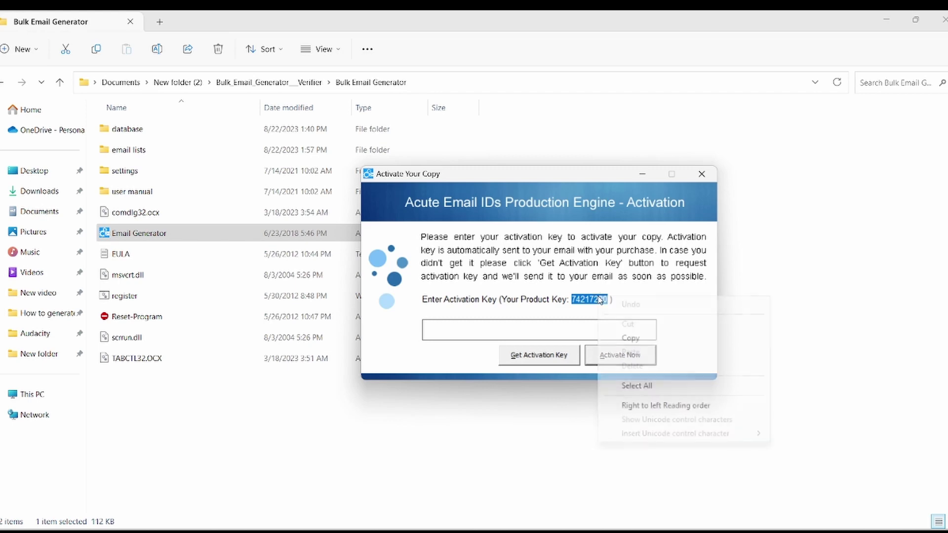
{"action": "left_click", "coordinate": [630, 338]}
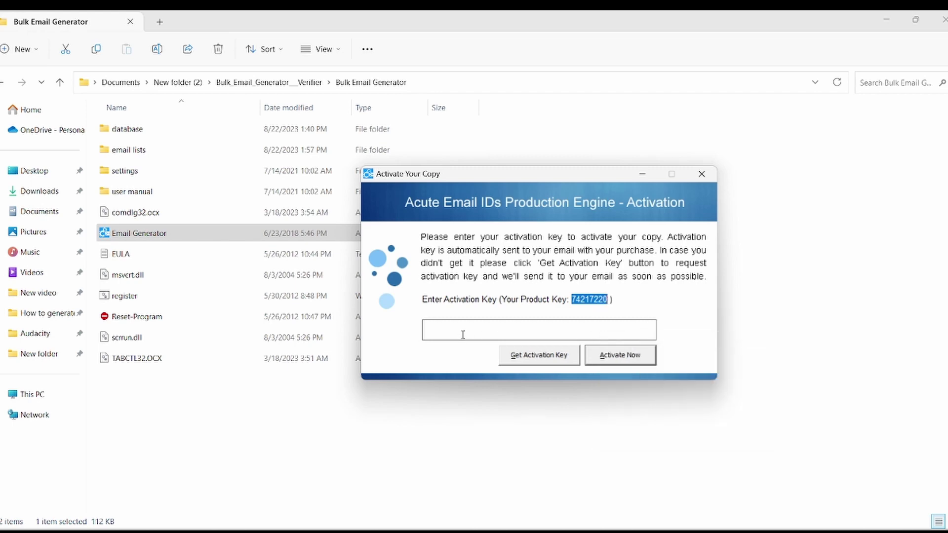
{"action": "left_click", "coordinate": [453, 330]}
{"action": "right_click", "coordinate": [453, 330]}
{"action": "left_click", "coordinate": [487, 388]}
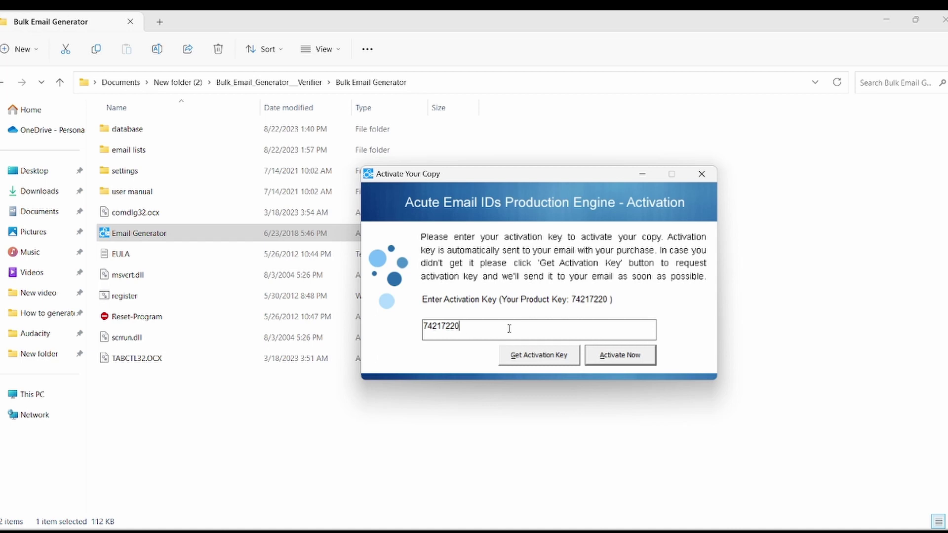
{"action": "left_click", "coordinate": [625, 361]}
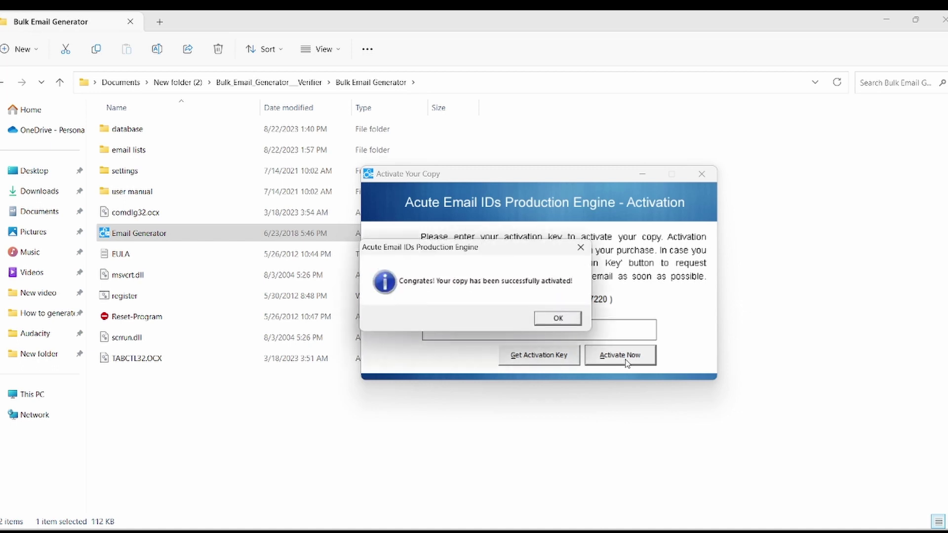
{"action": "left_click", "coordinate": [556, 318]}
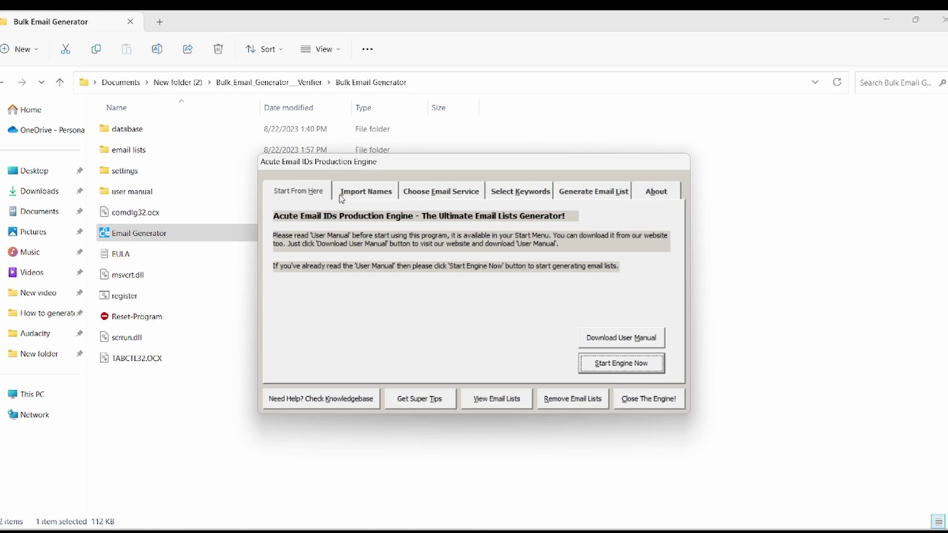
Step: Go to the Import Names step and copy the nigeria-firstnames file name from the database folder
{"action": "left_click", "coordinate": [373, 201]}
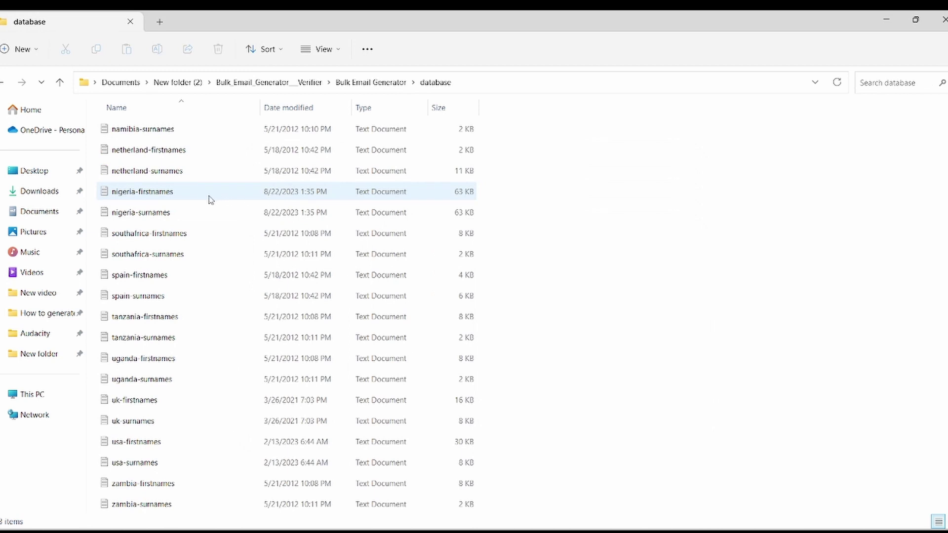
{"action": "left_click", "coordinate": [142, 197]}
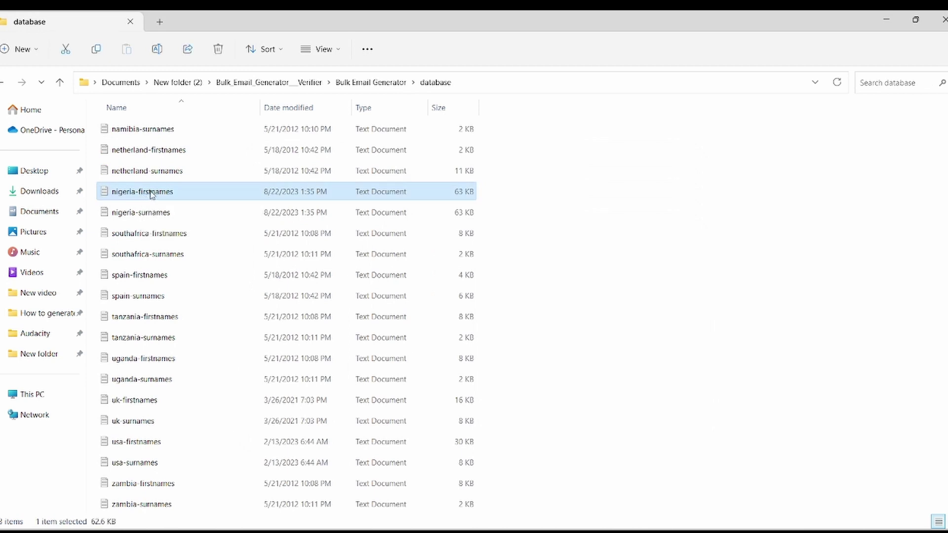
{"action": "left_click", "coordinate": [151, 193]}
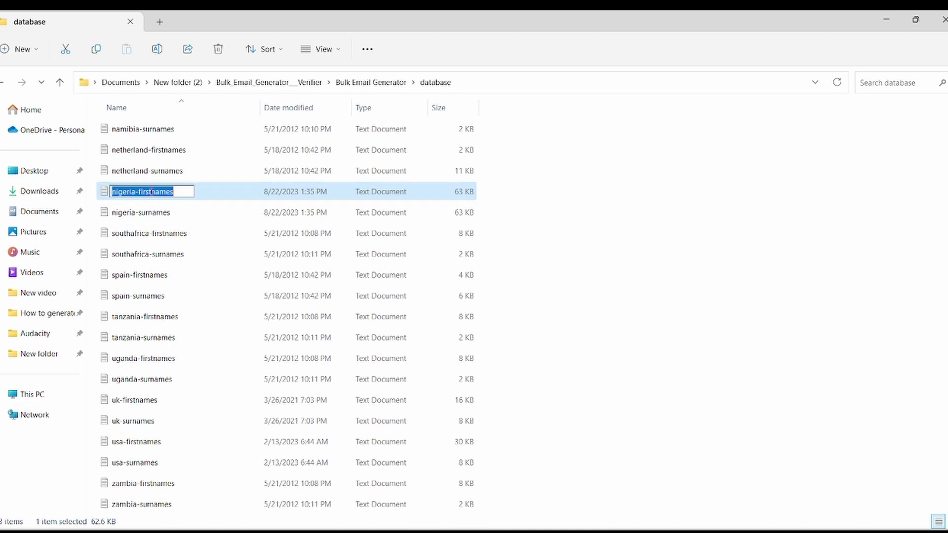
{"action": "right_click", "coordinate": [151, 191]}
{"action": "left_click", "coordinate": [184, 233]}
Step: Replace usa-firstnames with nigeria-firstnames in the first-names file field
{"action": "key", "text": "alt+Tab"}
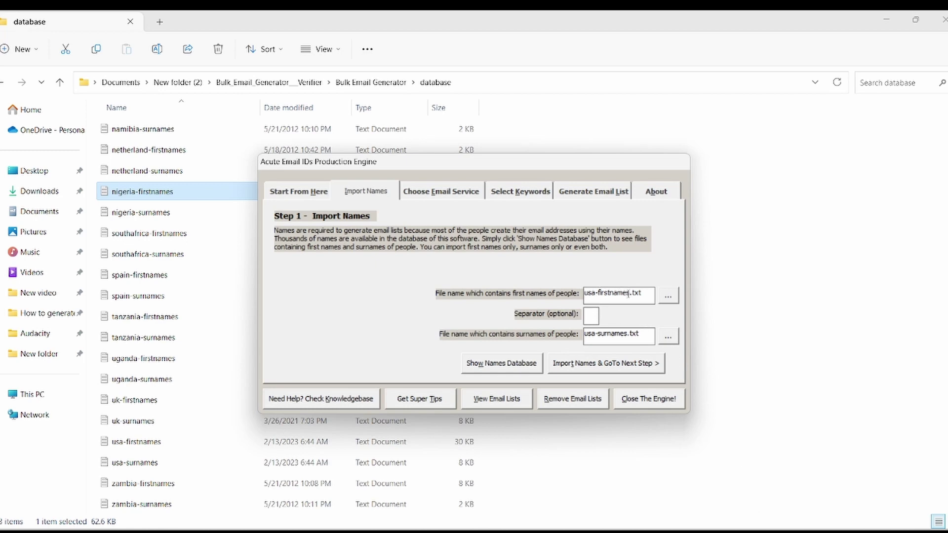
{"action": "left_click_drag", "start_coordinate": [628, 294], "coordinate": [586, 296]}
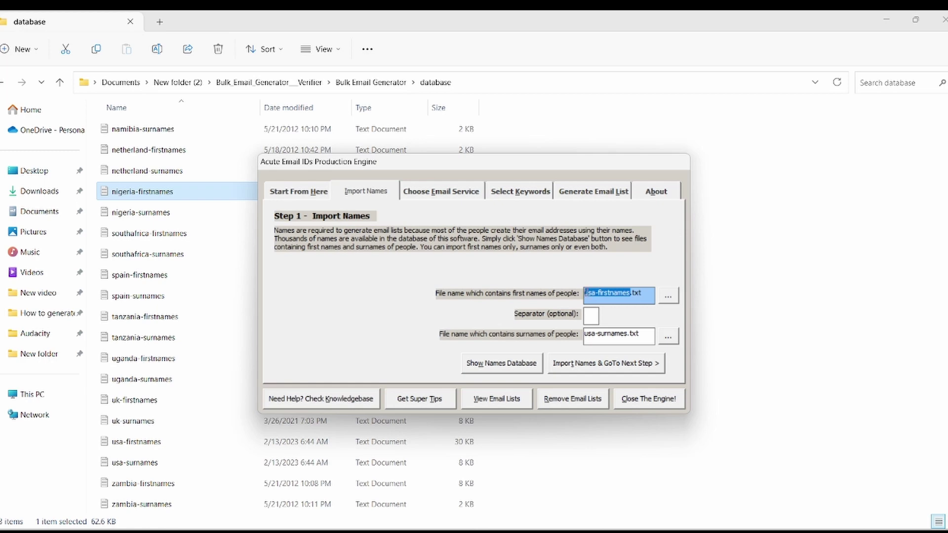
{"action": "right_click", "coordinate": [599, 293]}
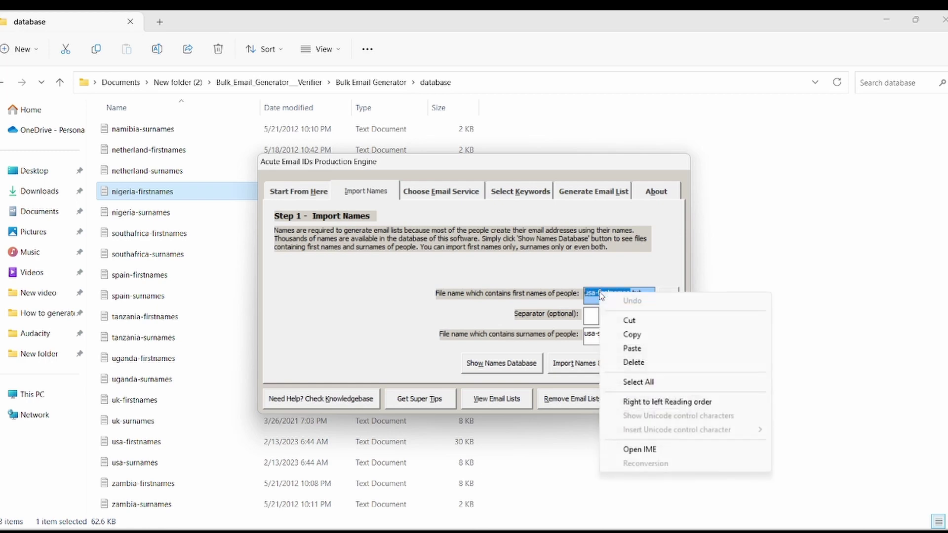
{"action": "left_click", "coordinate": [638, 349]}
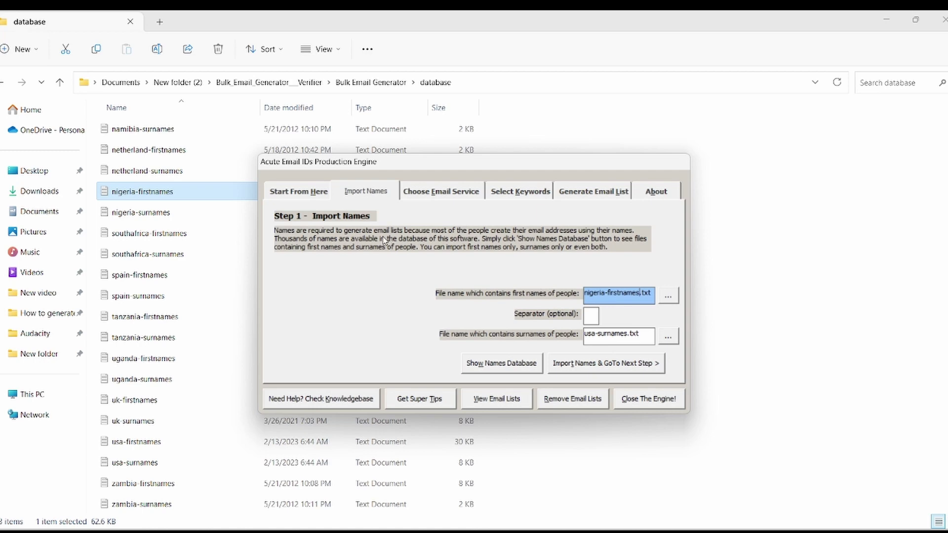
Step: Replace usa-surnames with nigeria-surnames in the surnames field and import both name lists
{"action": "left_click", "coordinate": [161, 213]}
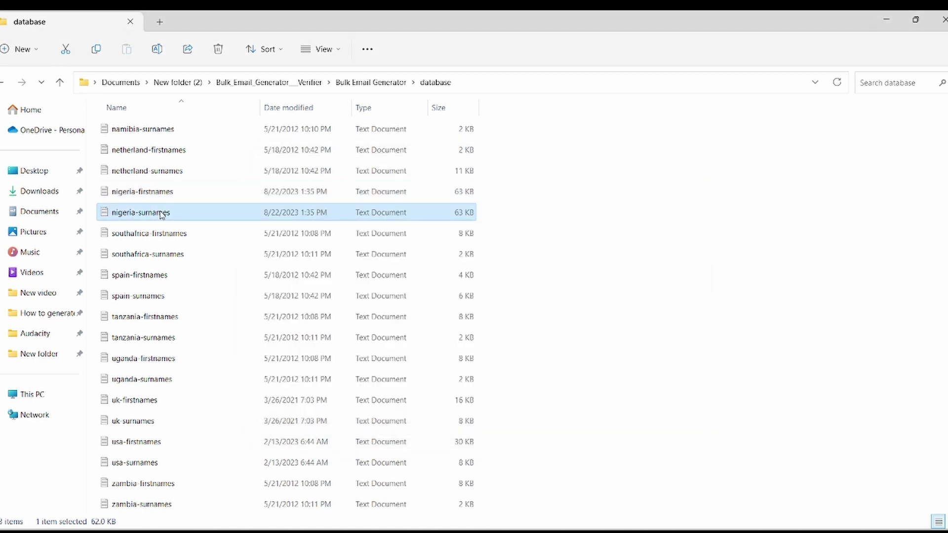
{"action": "left_click", "coordinate": [162, 213]}
{"action": "right_click", "coordinate": [179, 212]}
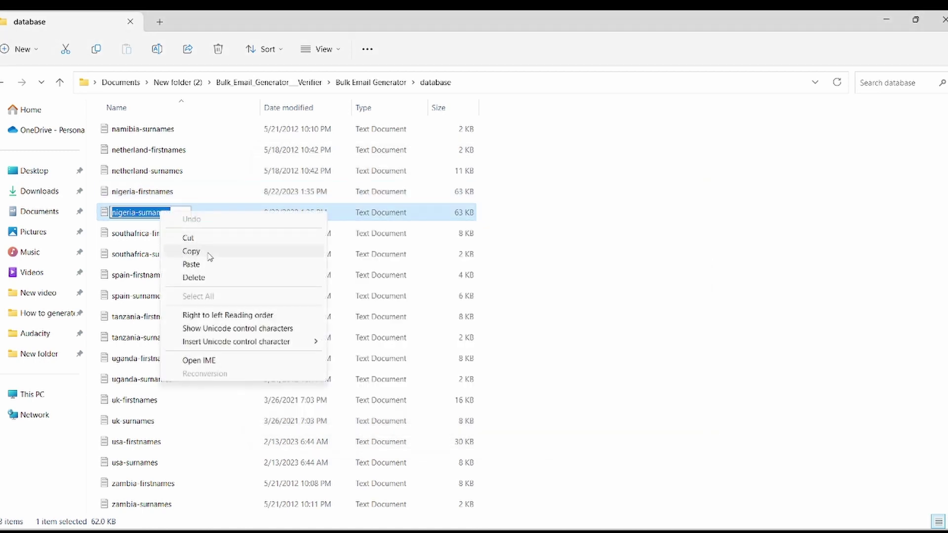
{"action": "left_click", "coordinate": [209, 252]}
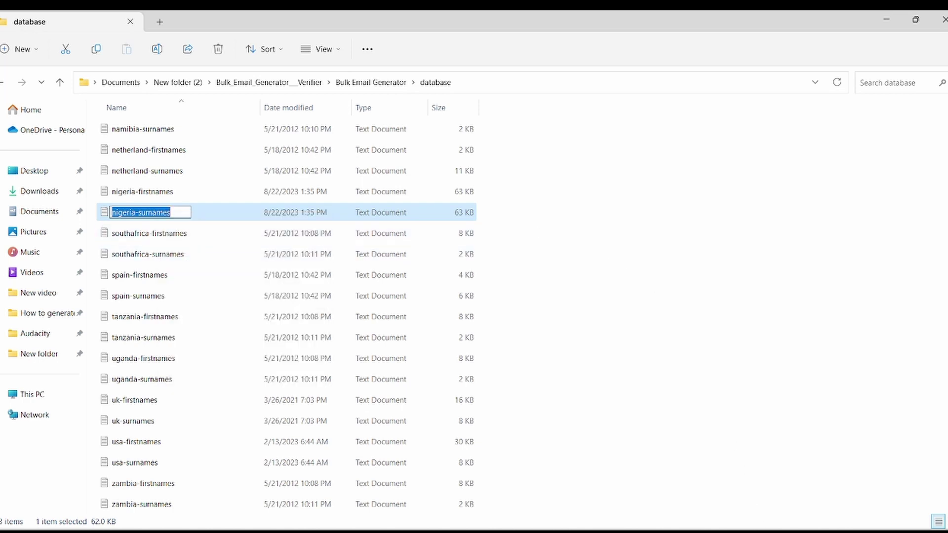
{"action": "key", "text": "alt+Tab"}
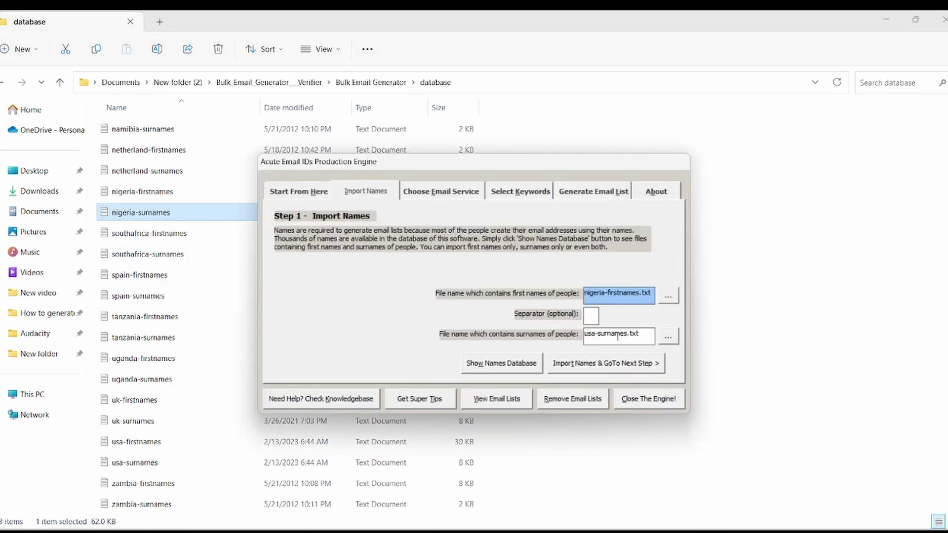
{"action": "left_click_drag", "start_coordinate": [628, 337], "coordinate": [585, 338]}
{"action": "right_click", "coordinate": [588, 330]}
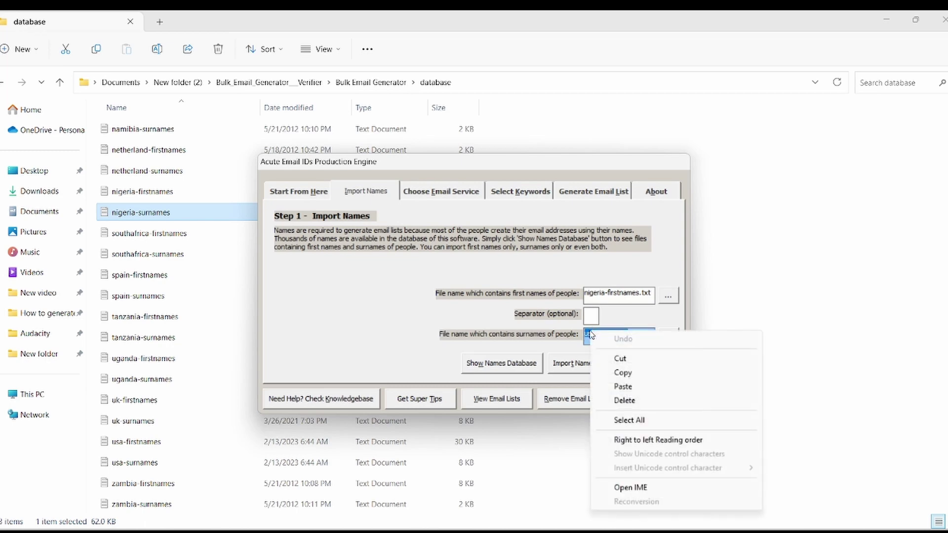
{"action": "left_click", "coordinate": [626, 387]}
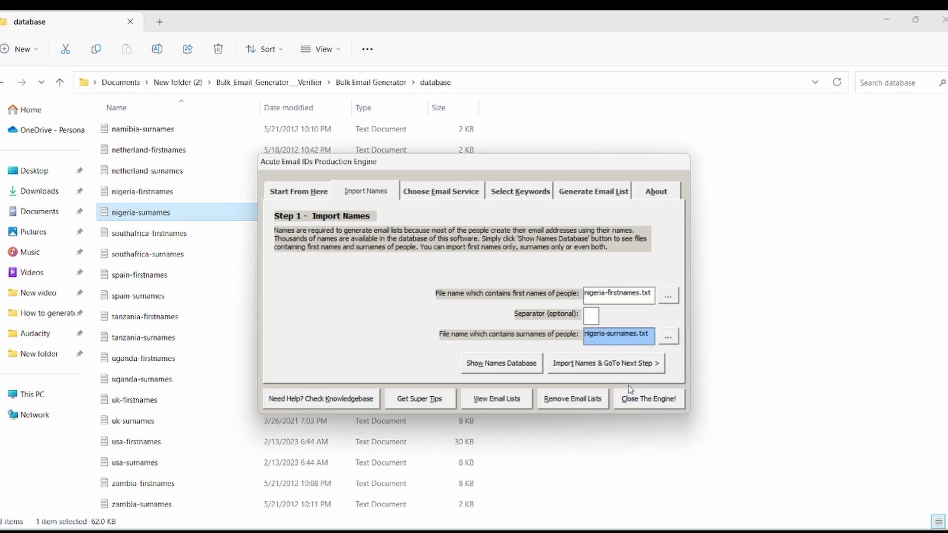
{"action": "left_click", "coordinate": [606, 373]}
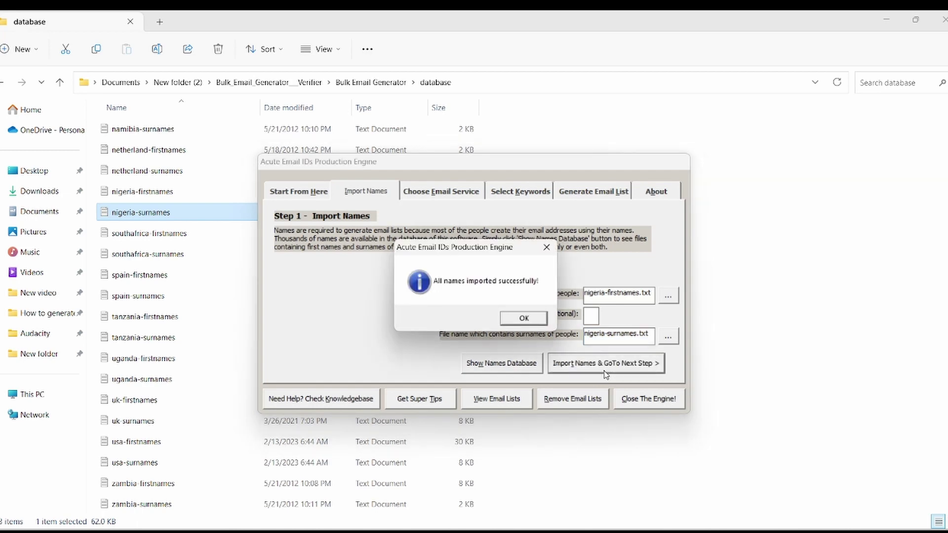
{"action": "left_click", "coordinate": [524, 320]}
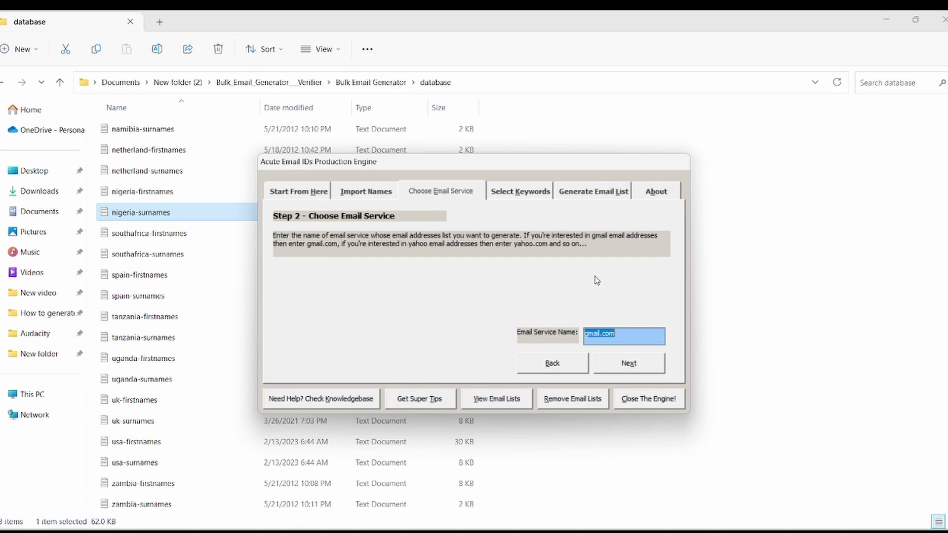
Step: Set the email service name to gmail.com and continue to the keyword step
{"action": "type", "text": "yahoo.com"}
{"action": "double_click", "coordinate": [620, 334]}
{"action": "type", "text": "gmail.com"}
{"action": "left_click", "coordinate": [644, 368]}
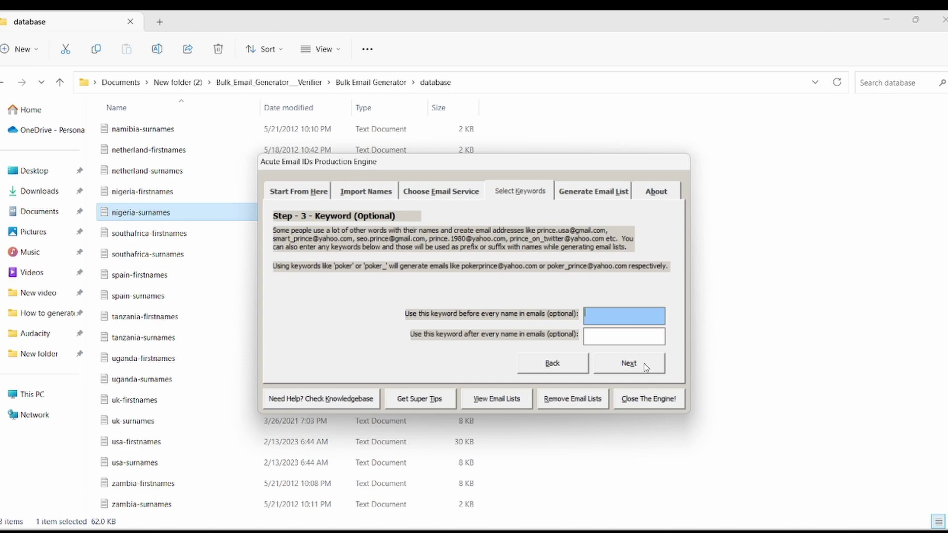
Step: Generate the 8000-address list with random trailing numbers into Email-Lists-1.txt
{"action": "left_click", "coordinate": [629, 363]}
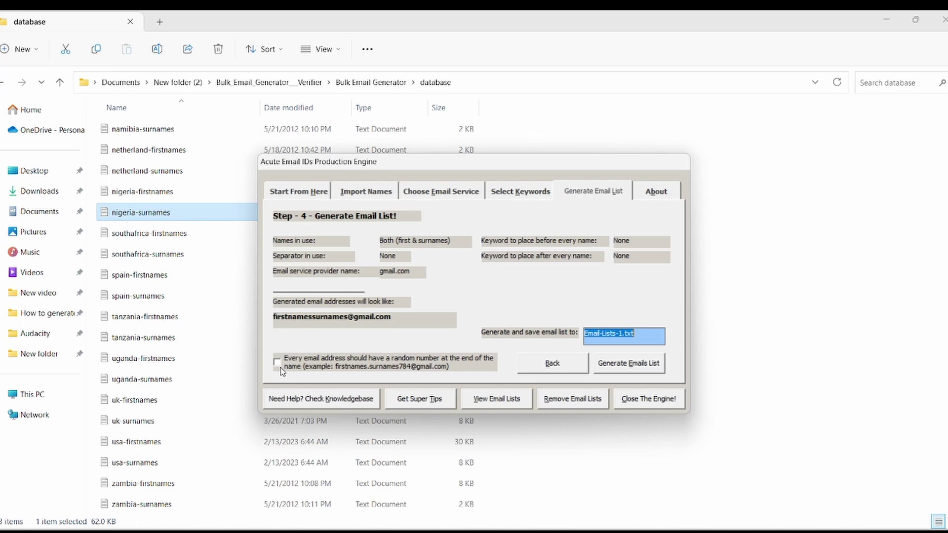
{"action": "left_click_drag", "start_coordinate": [450, 269], "coordinate": [469, 275]}
{"action": "left_click", "coordinate": [278, 365]}
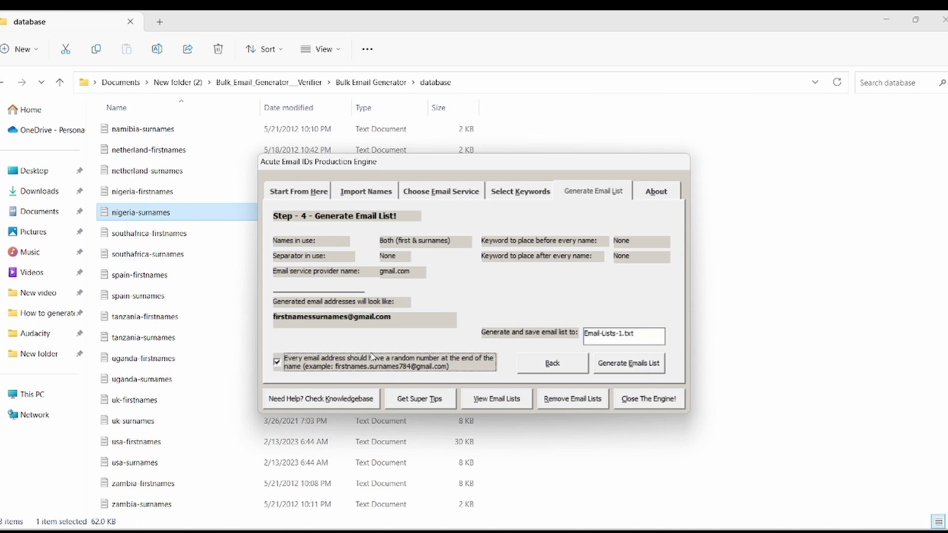
{"action": "left_click", "coordinate": [623, 370]}
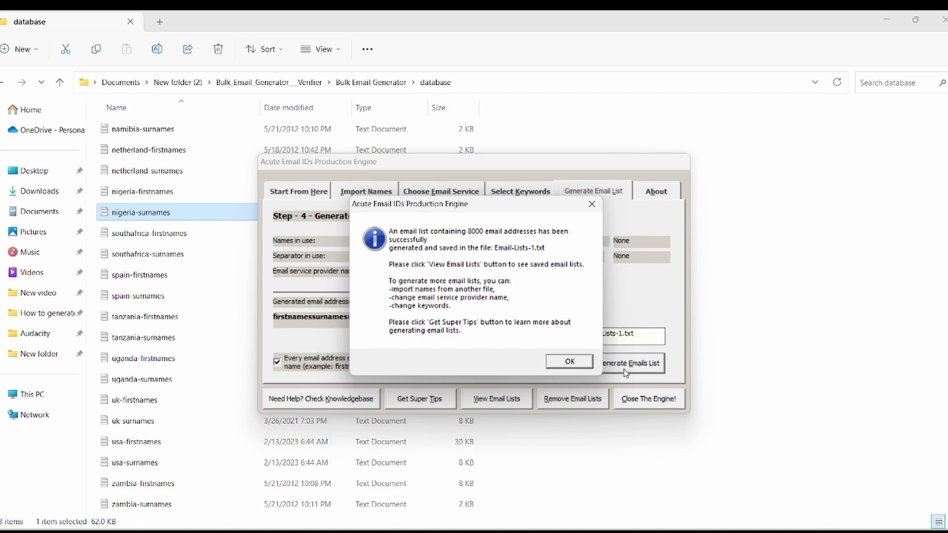
{"action": "left_click", "coordinate": [578, 365]}
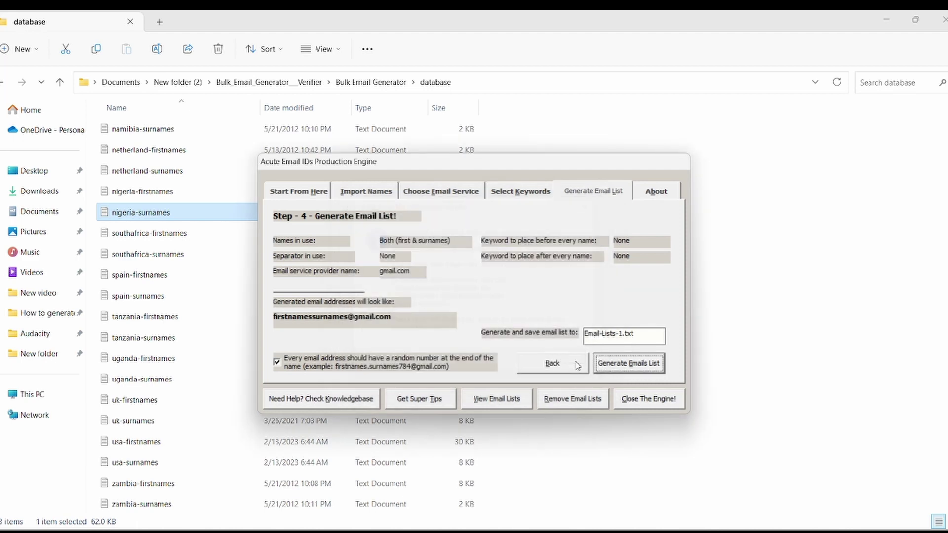
Step: Change the save file name to Email-Lists-2.txt
{"action": "double_click", "coordinate": [624, 335]}
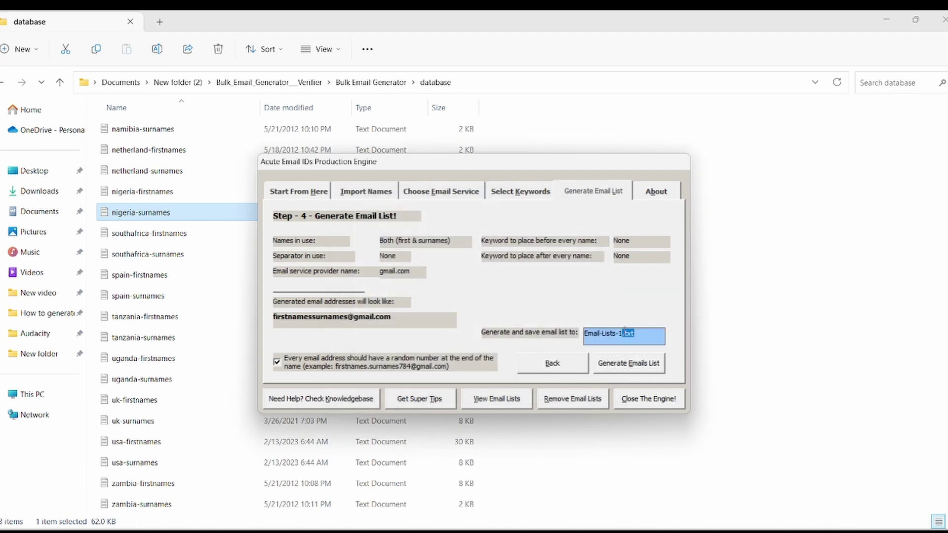
{"action": "left_click", "coordinate": [625, 335]}
{"action": "key", "text": "BackSpace"}
{"action": "type", "text": "2"}
Step: Generate another 8000 email addresses and confirm they were saved to Email-Lists-2.txt
{"action": "left_click", "coordinate": [635, 369]}
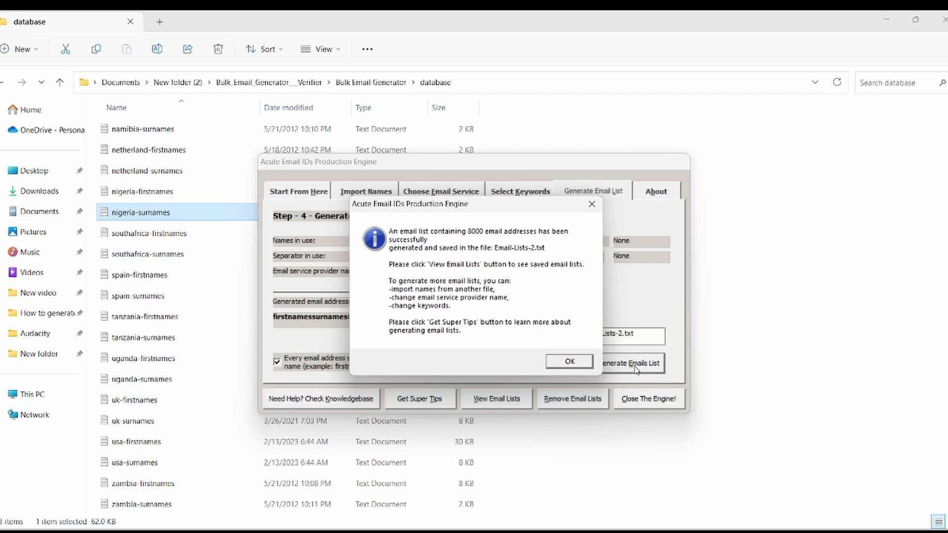
Step: In Bulk Email Generator's database folder, create an empty text document named 'lagos,nigeria-firstnames'
{"action": "left_click", "coordinate": [380, 86]}
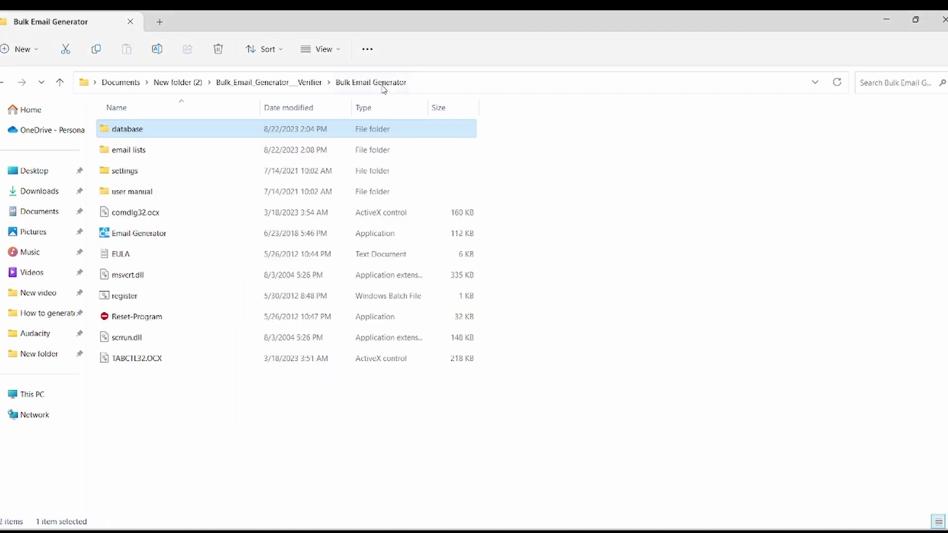
{"action": "double_click", "coordinate": [164, 132]}
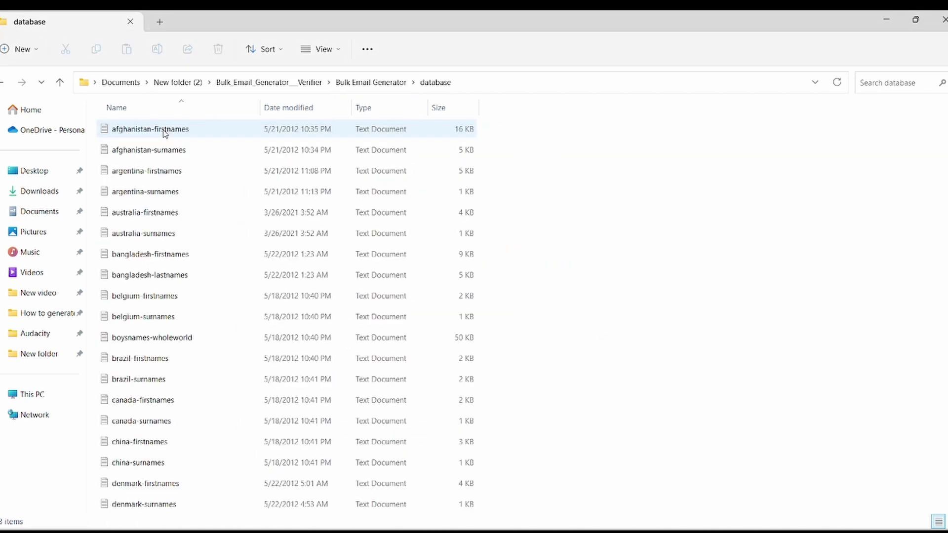
{"action": "right_click", "coordinate": [501, 158]}
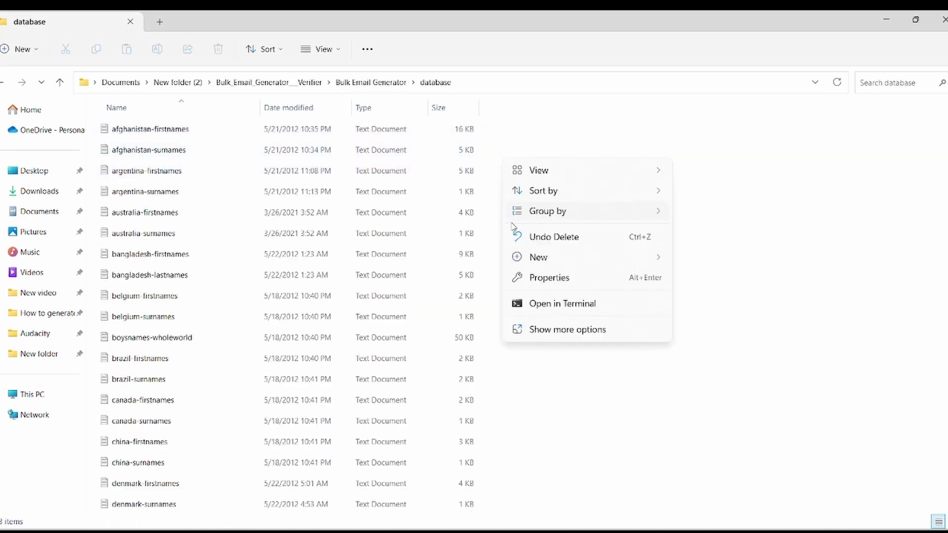
{"action": "mouse_move", "coordinate": [535, 258]}
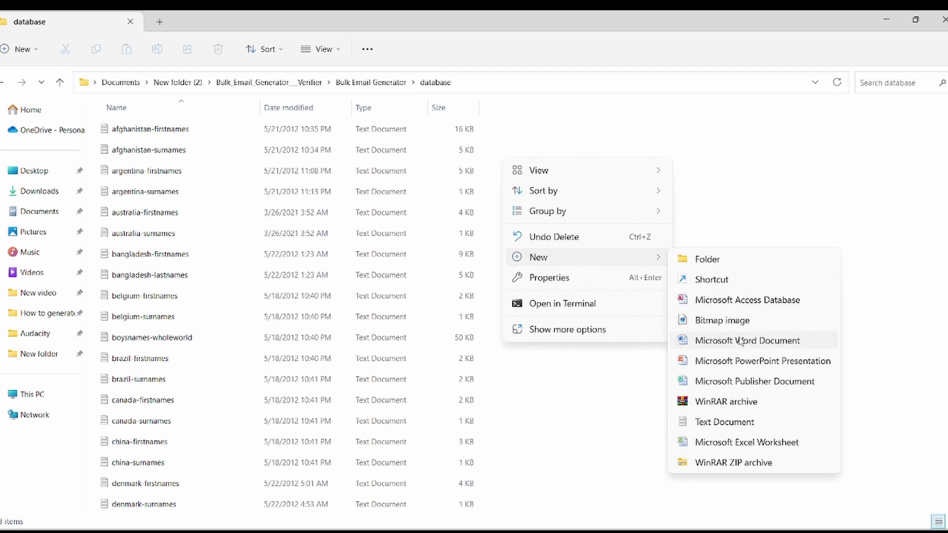
{"action": "left_click", "coordinate": [724, 422]}
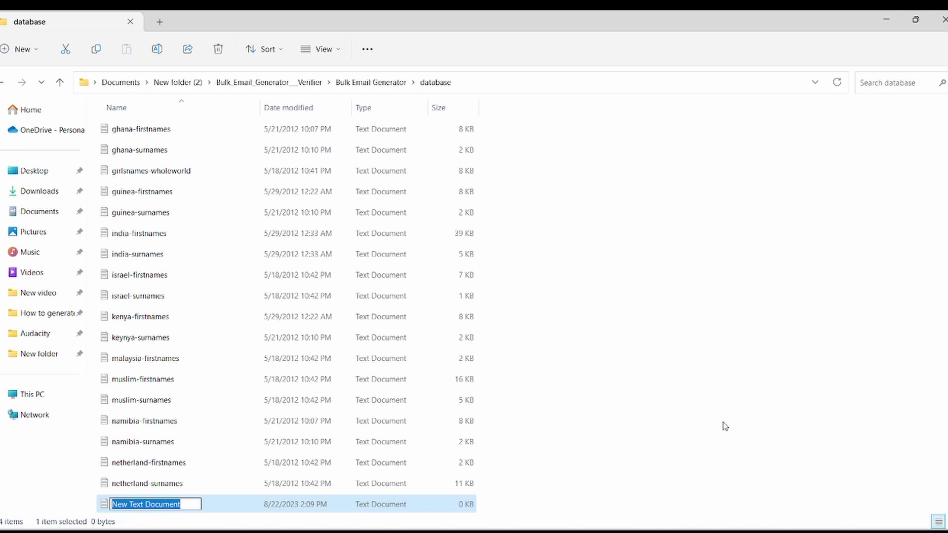
{"action": "type", "text": "l"}
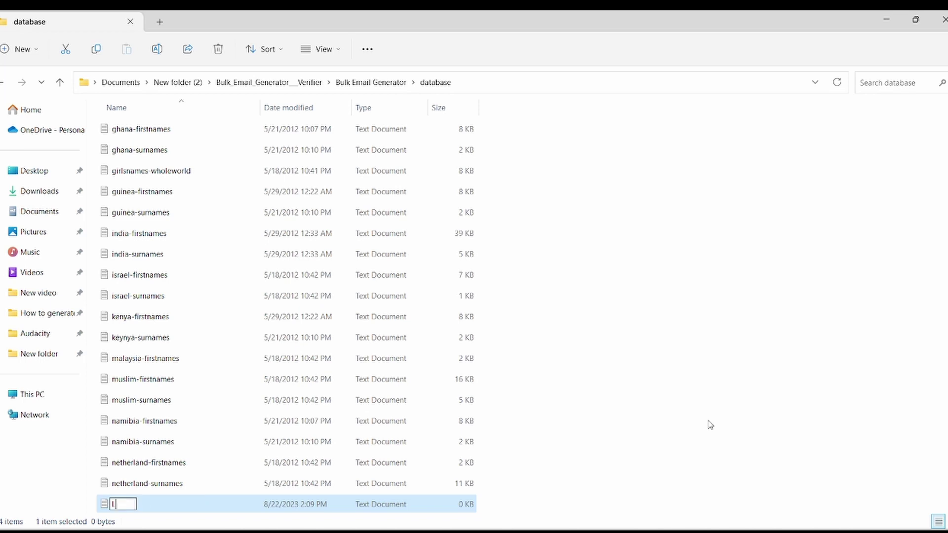
{"action": "type", "text": "agos,nigeria-firstnames"}
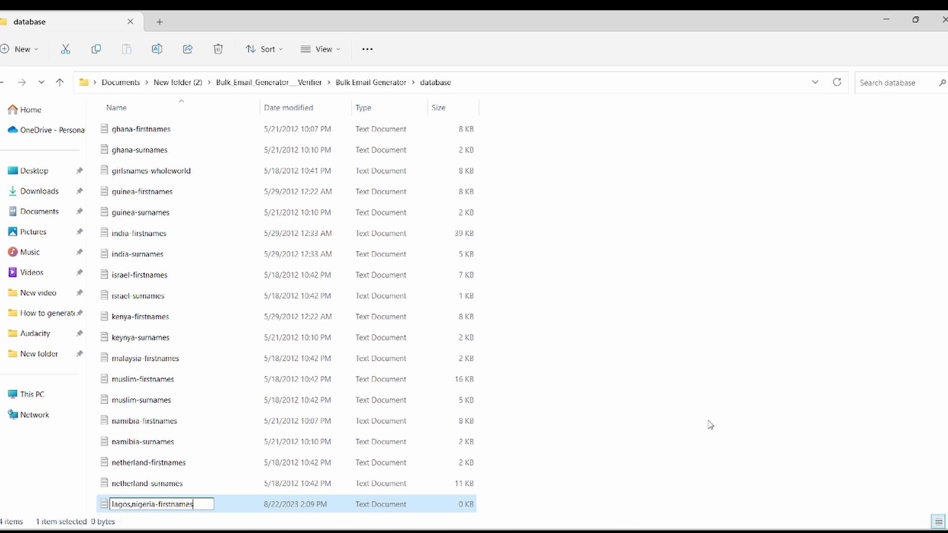
{"action": "key", "text": "Return"}
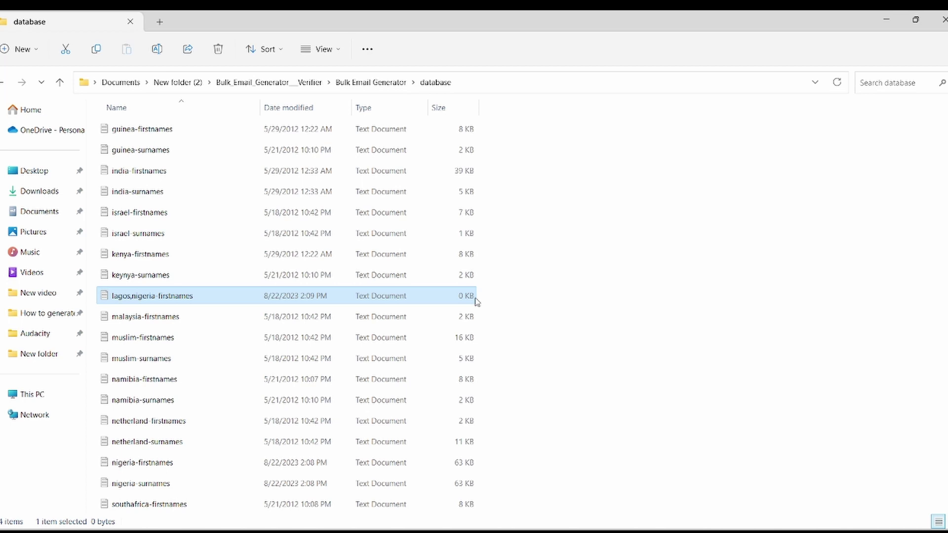
Step: Duplicate lagos,nigeria-firstnames and rename the copy to 'lagos,nigeria-surnames'
{"action": "right_click", "coordinate": [290, 296]}
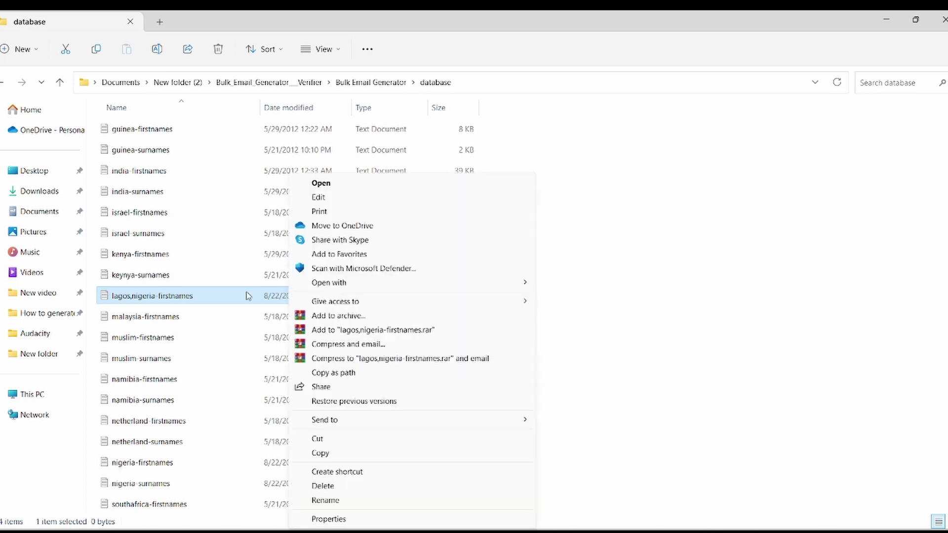
{"action": "left_click", "coordinate": [348, 454]}
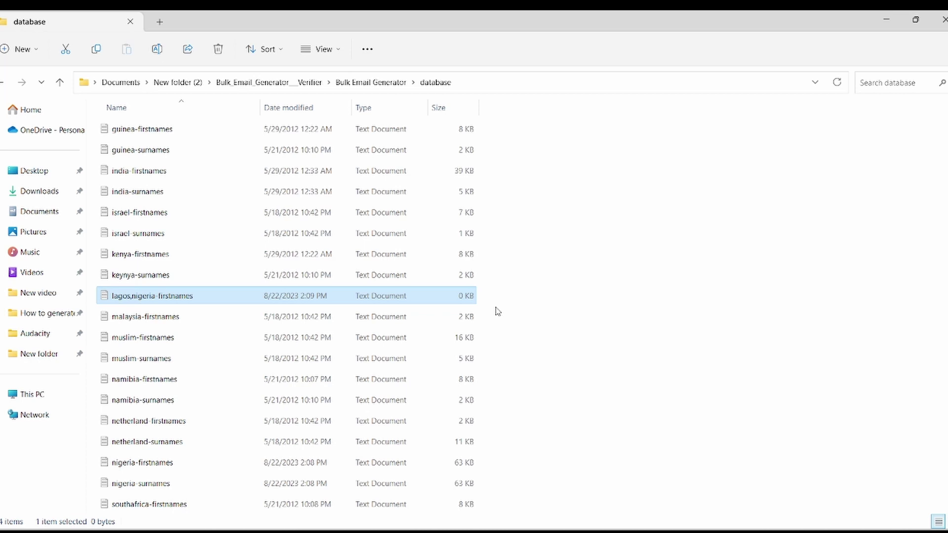
{"action": "key", "text": "ctrl+v"}
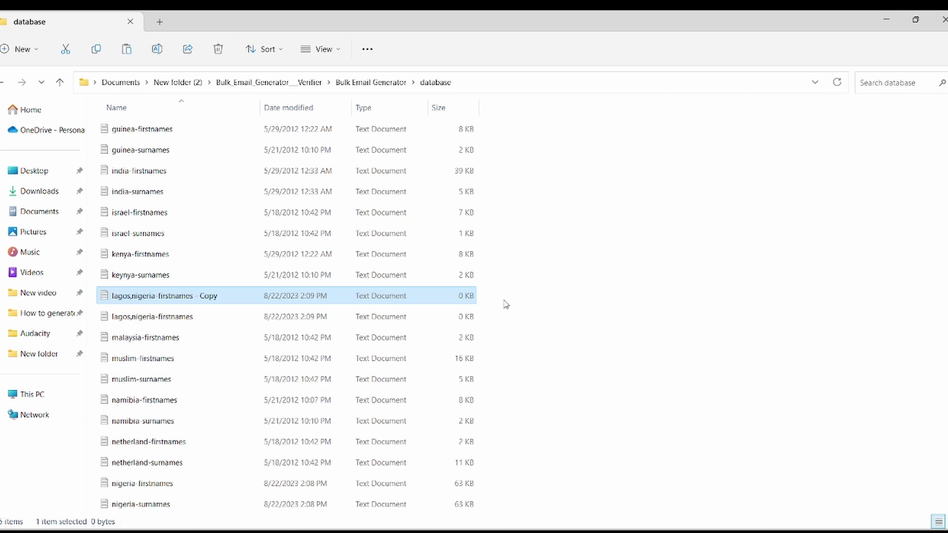
{"action": "key", "text": "ctrl+z"}
{"action": "right_click", "coordinate": [571, 245]}
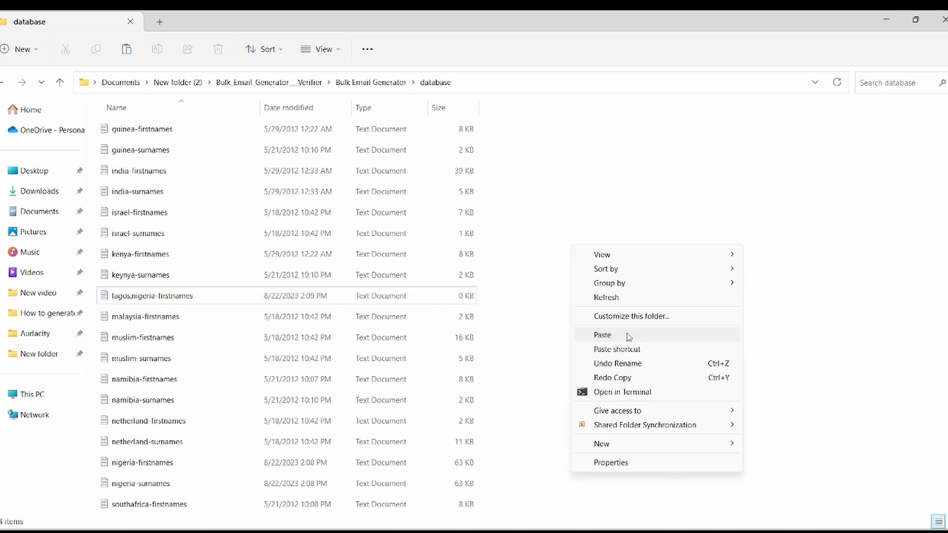
{"action": "left_click", "coordinate": [628, 336]}
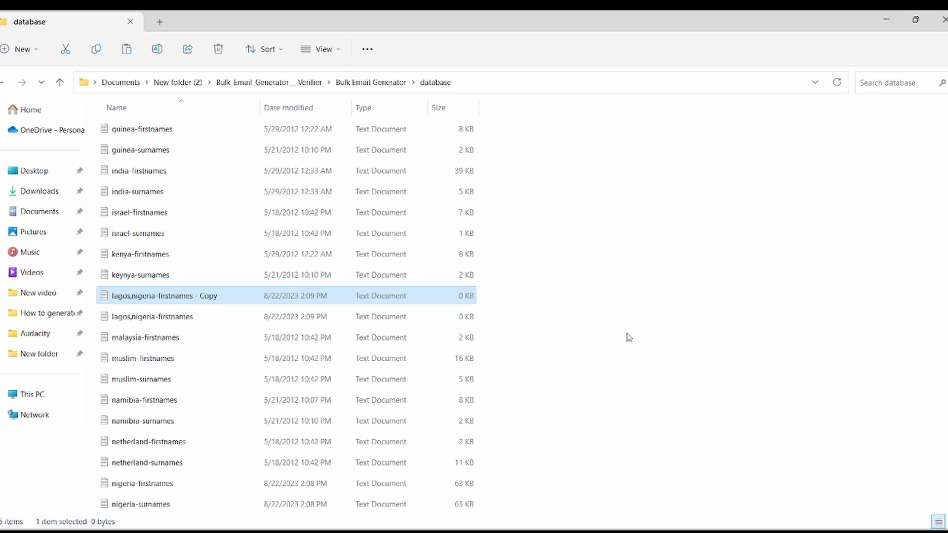
{"action": "left_click", "coordinate": [199, 297]}
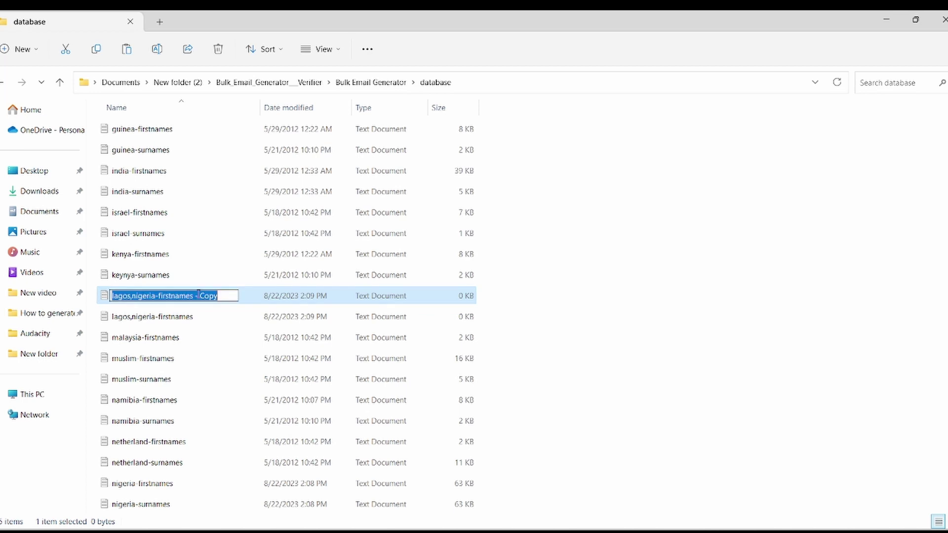
{"action": "left_click", "coordinate": [159, 297]}
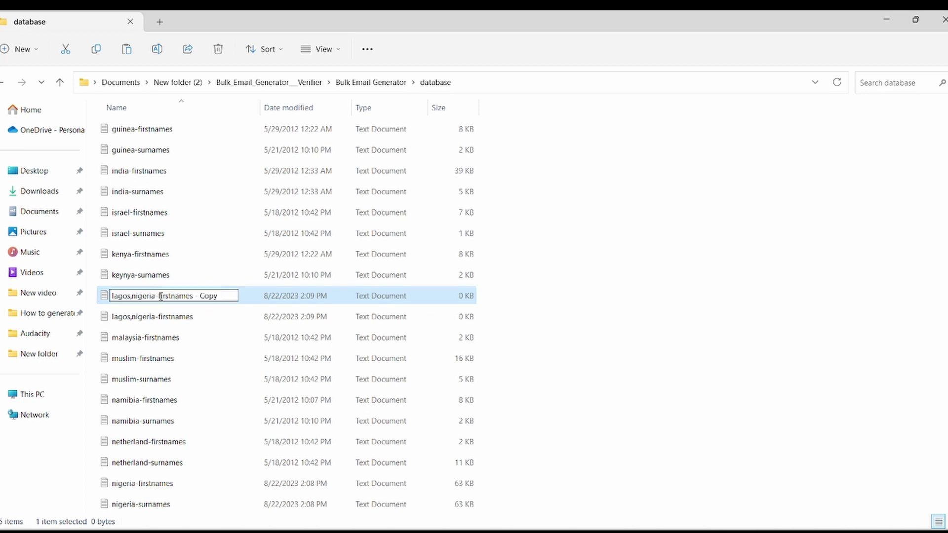
{"action": "left_click_drag", "start_coordinate": [158, 297], "coordinate": [223, 297]}
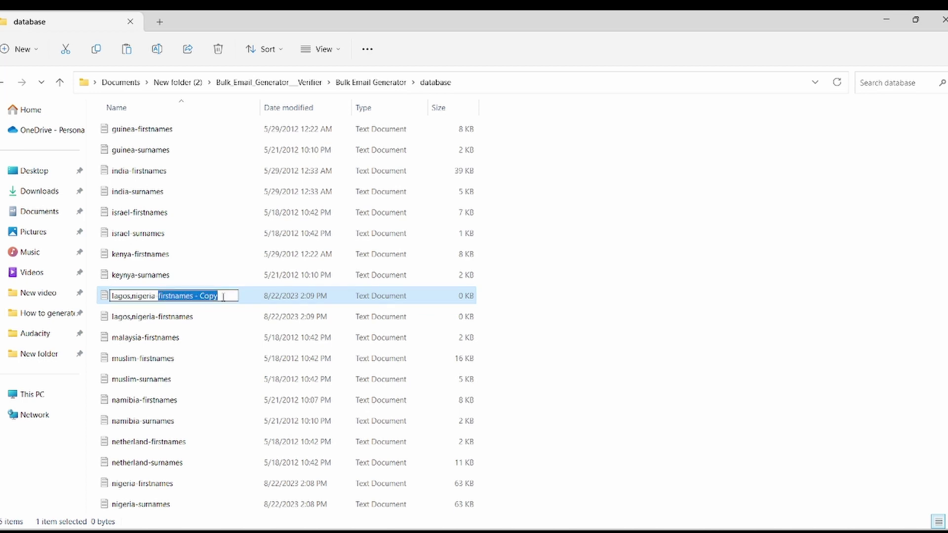
{"action": "type", "text": "sur"}
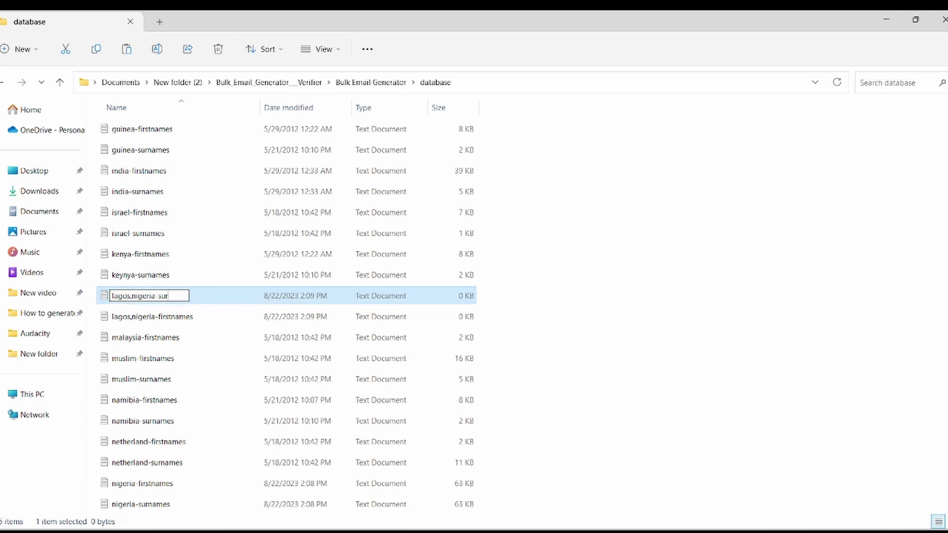
{"action": "type", "text": "names"}
{"action": "left_click", "coordinate": [526, 306]}
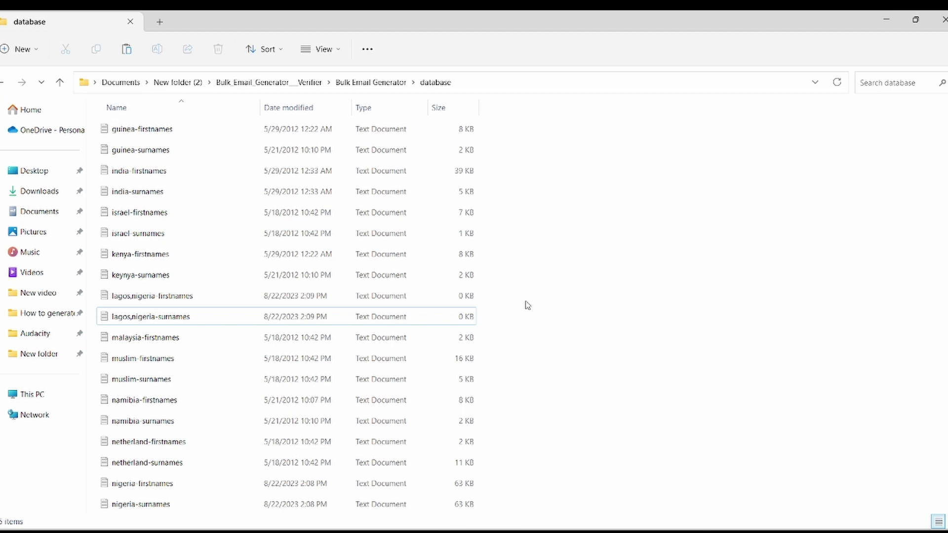
Step: Open lagos,nigeria-firstnames in Notepad from its right-click menu
{"action": "left_click", "coordinate": [168, 296]}
{"action": "right_click", "coordinate": [167, 297]}
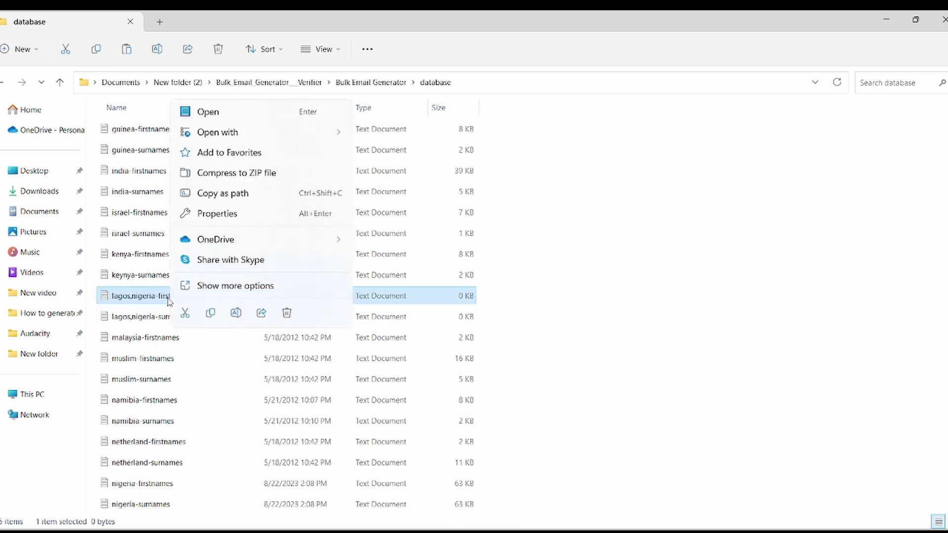
{"action": "left_click", "coordinate": [217, 114]}
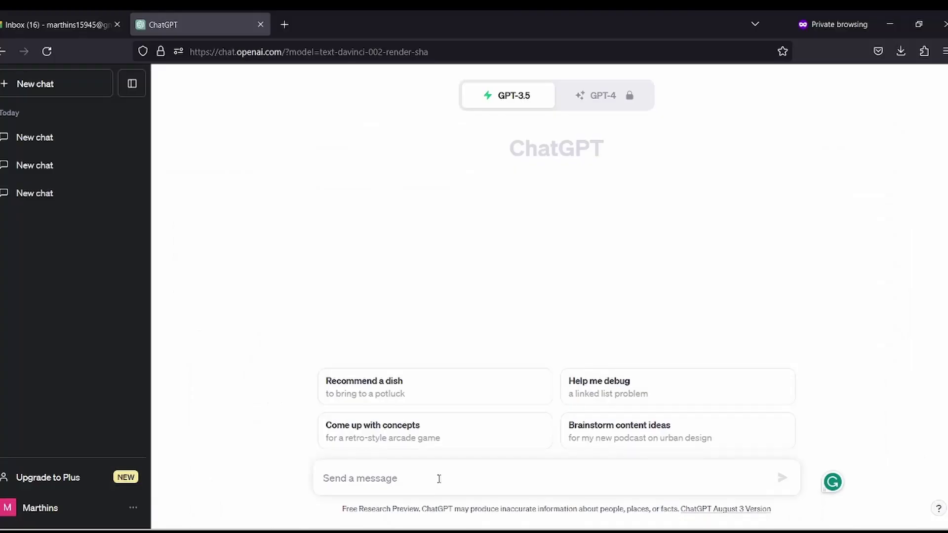
Step: Ask ChatGPT 'Give me a list of 300 Yorubas firstnames' and select the whole numbered reply
{"action": "type", "text": "G"}
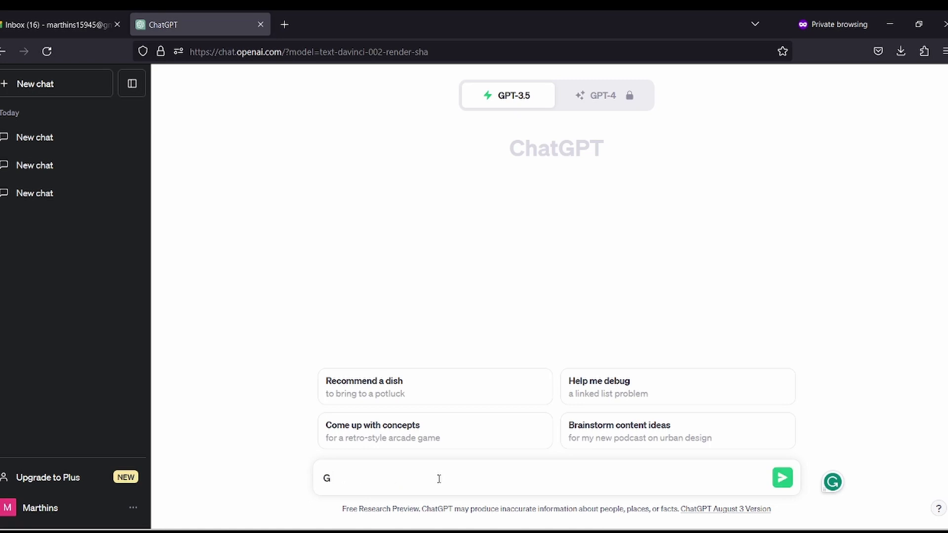
{"action": "type", "text": "ive me a list of 300 "}
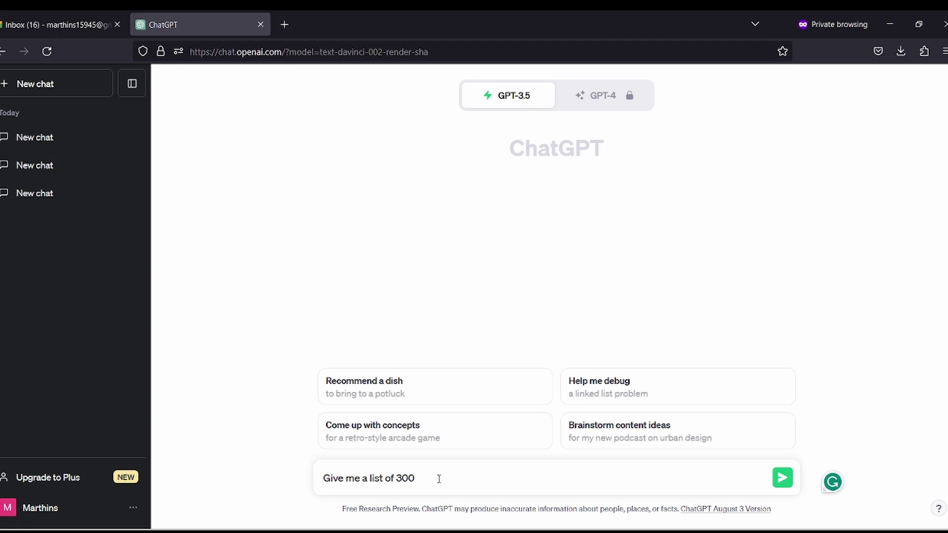
{"action": "type", "text": "Yorubas firstnames"}
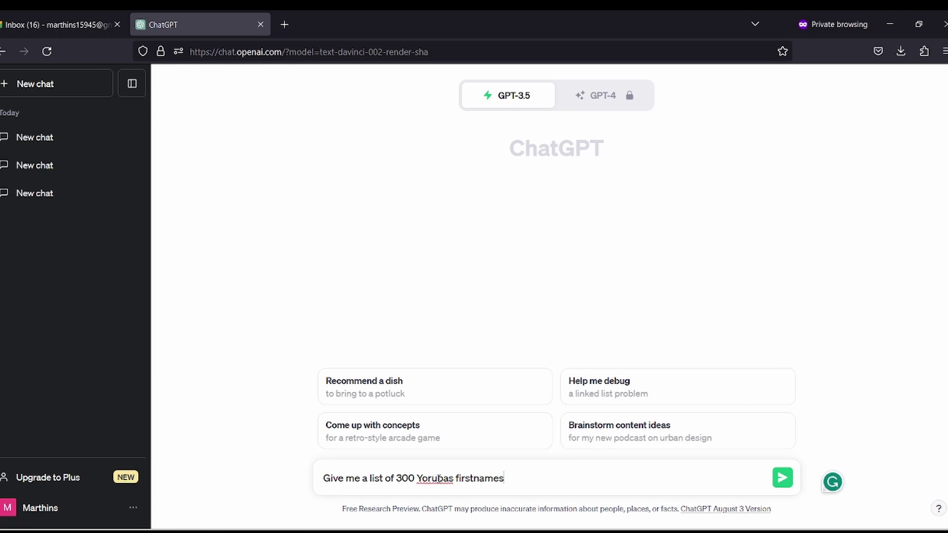
{"action": "key", "text": "Return"}
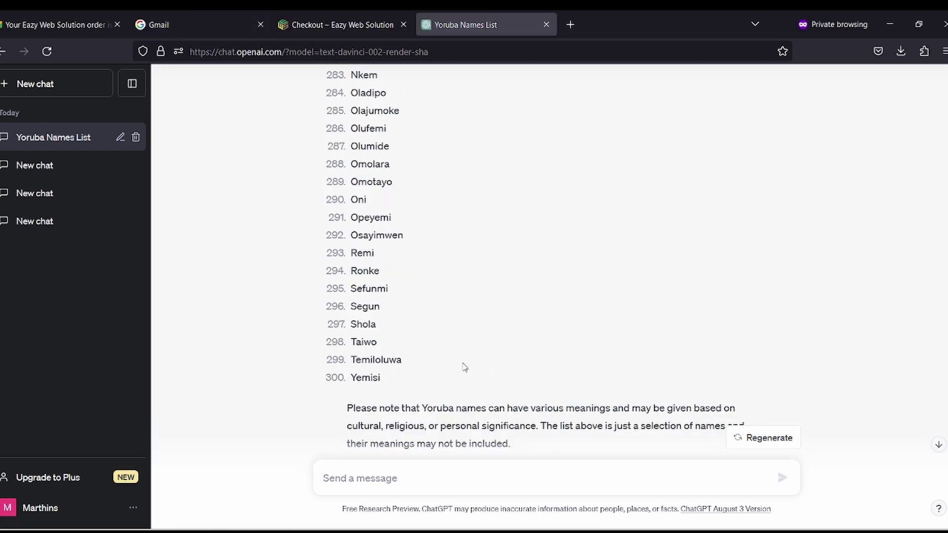
{"action": "left_click_drag", "start_coordinate": [395, 384], "coordinate": [357, 219]}
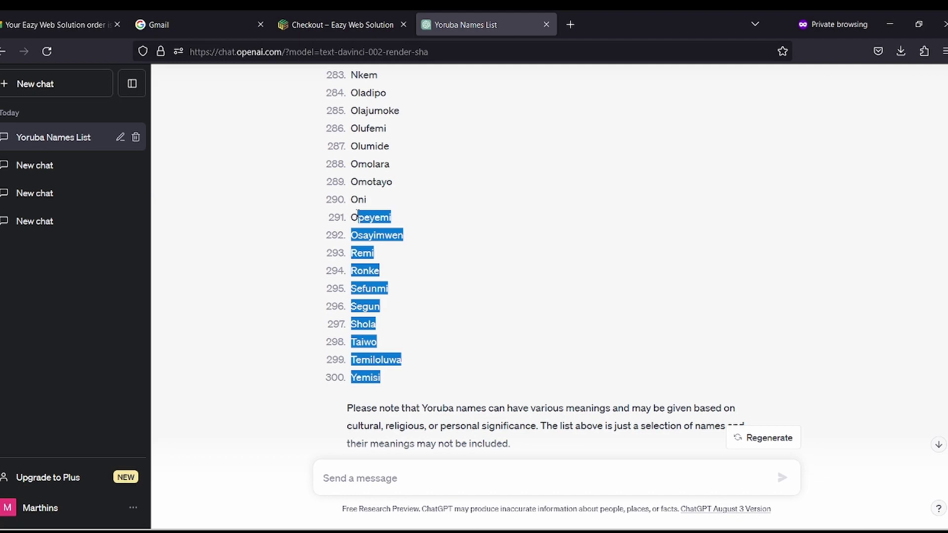
{"action": "scroll", "coordinate": [358, 213], "scroll_direction": "up", "scroll_amount": 3}
{"action": "left_click_drag", "start_coordinate": [357, 213], "coordinate": [354, 132]}
{"action": "scroll", "coordinate": [360, 197], "scroll_direction": "up", "scroll_amount": 1}
{"action": "scroll", "coordinate": [361, 195], "scroll_direction": "up", "scroll_amount": 6}
{"action": "scroll", "coordinate": [352, 148], "scroll_direction": "up", "scroll_amount": 6}
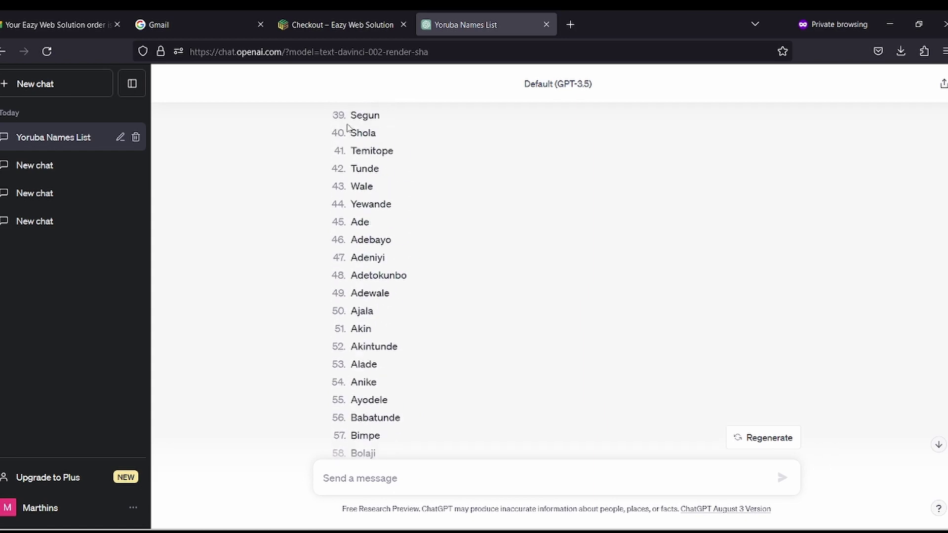
{"action": "scroll", "coordinate": [348, 127], "scroll_direction": "up", "scroll_amount": 2}
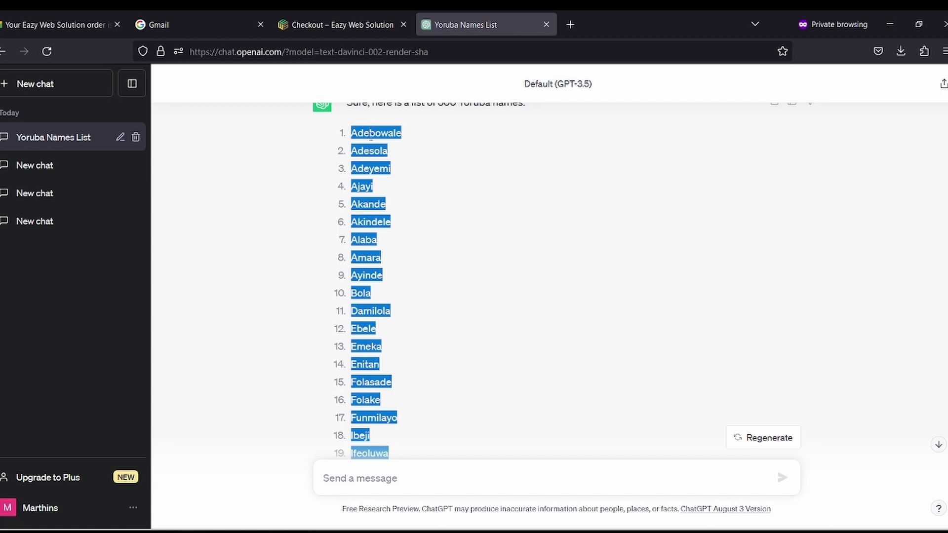
Step: Copy the selected first names into lagos,nigeria-firstnames in Notepad and save the file
{"action": "right_click", "coordinate": [368, 150]}
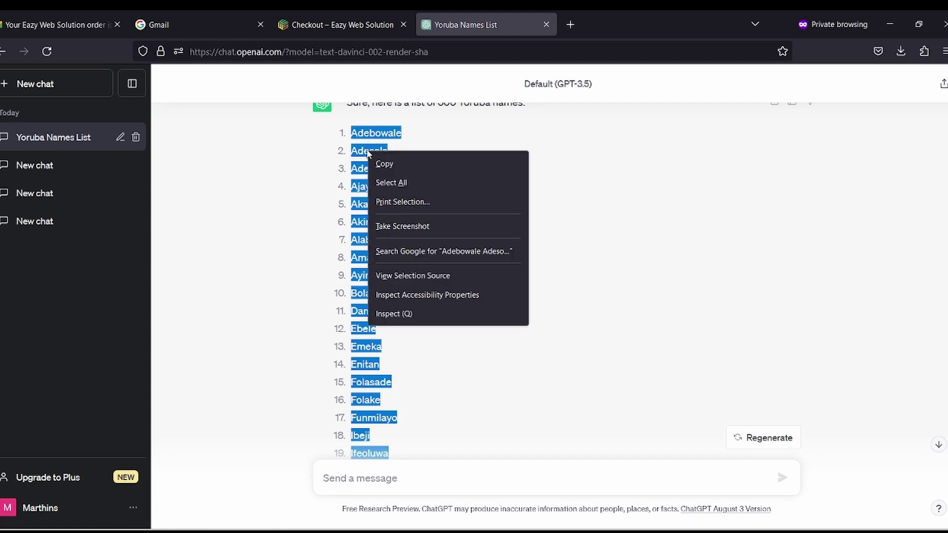
{"action": "left_click", "coordinate": [413, 164]}
{"action": "key", "text": "alt+Tab"}
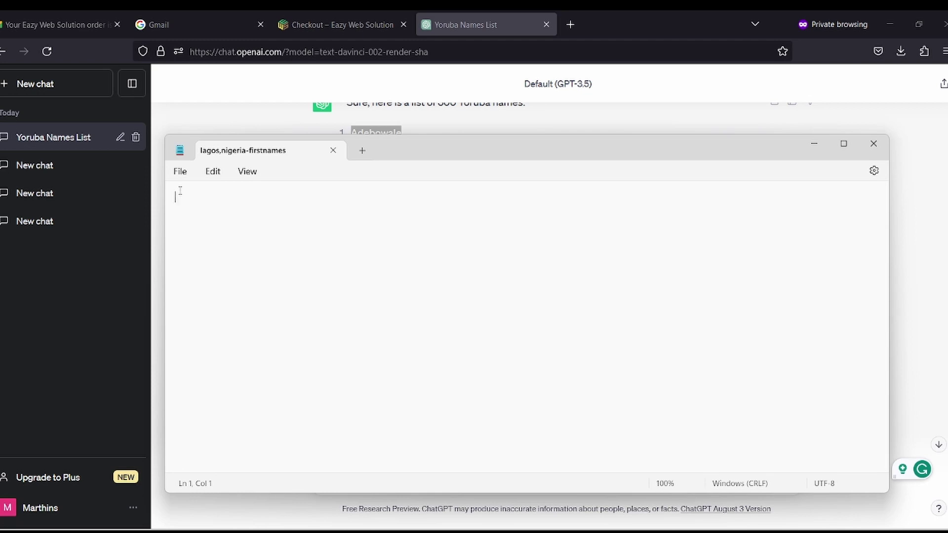
{"action": "right_click", "coordinate": [180, 190]}
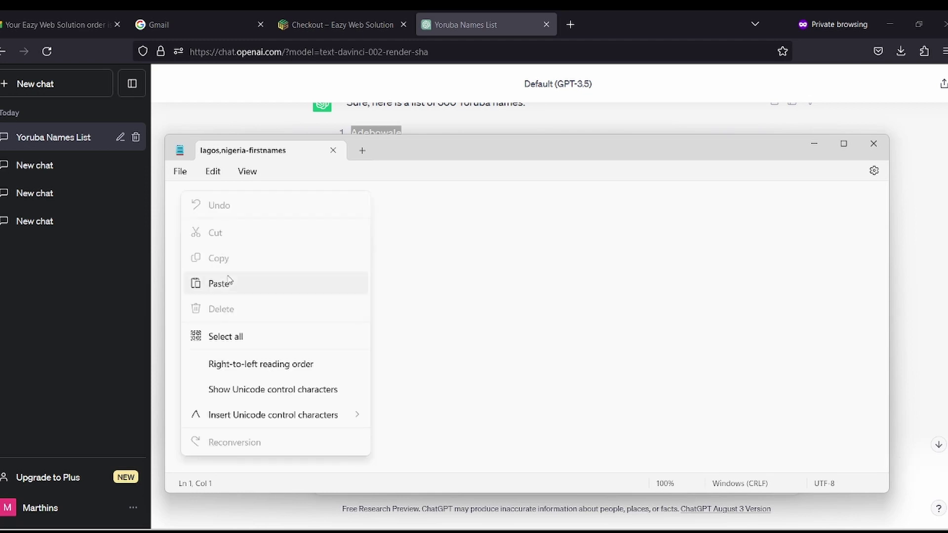
{"action": "left_click", "coordinate": [252, 284]}
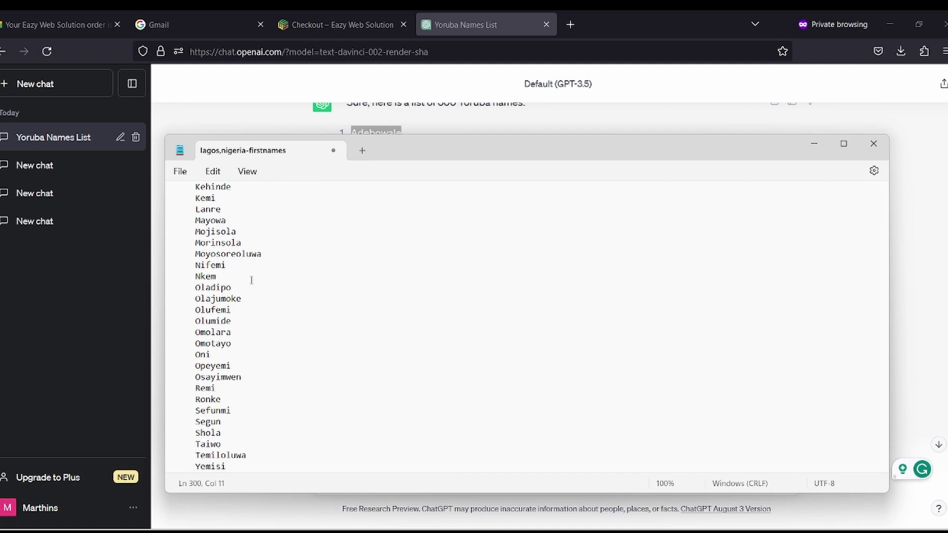
{"action": "left_click", "coordinate": [180, 171]}
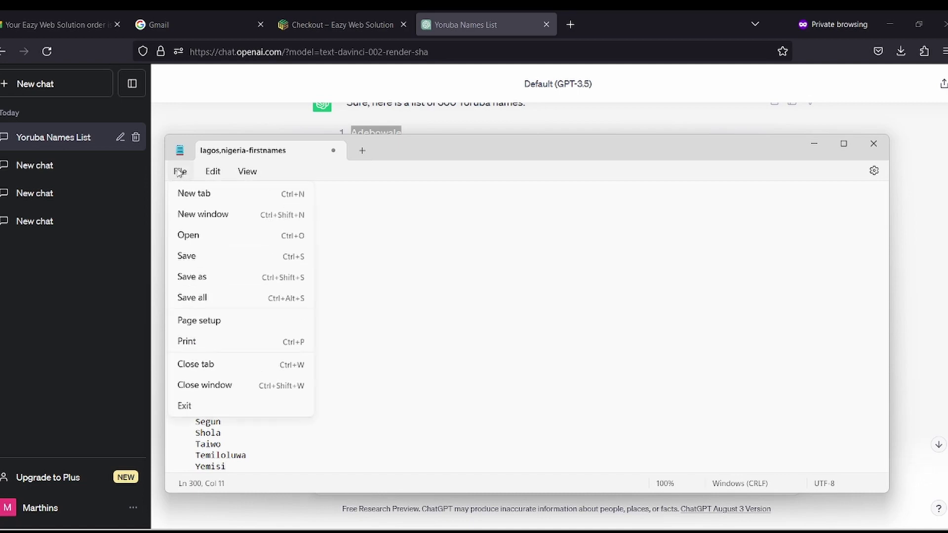
{"action": "left_click", "coordinate": [214, 261]}
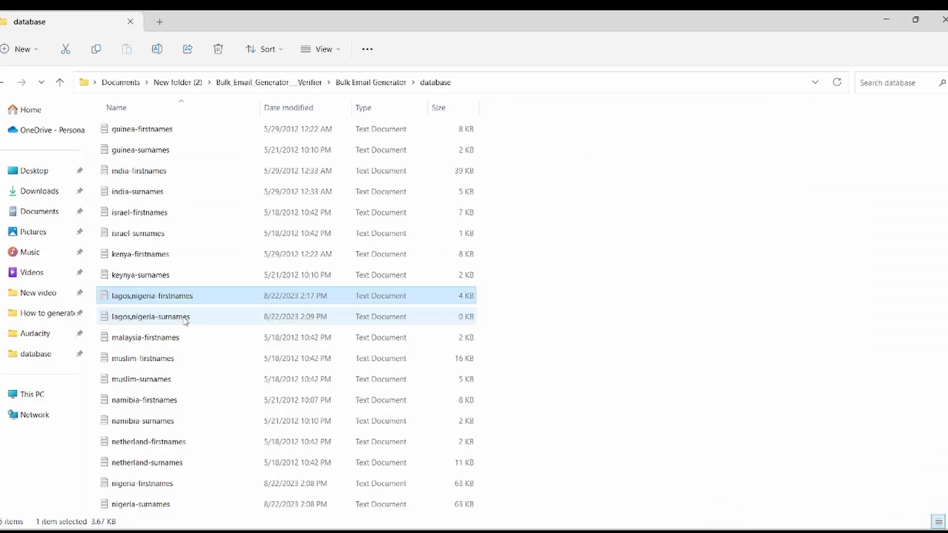
{"action": "left_click", "coordinate": [186, 316]}
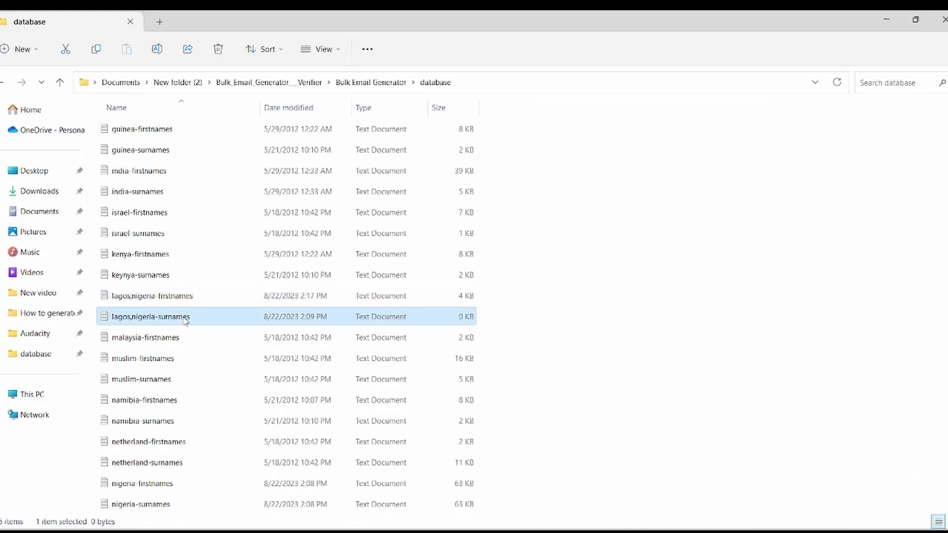
Step: Select ChatGPT's Yoruba surname list from Adebanjo onward, leaving out the heading line
{"action": "right_click", "coordinate": [160, 322]}
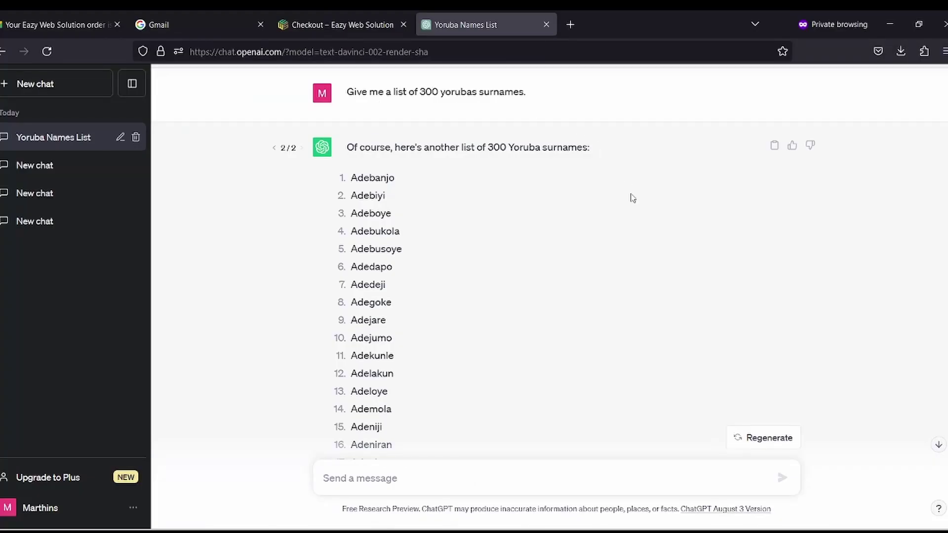
{"action": "scroll", "coordinate": [680, 261], "scroll_direction": "down", "scroll_amount": 2}
{"action": "scroll", "coordinate": [681, 260], "scroll_direction": "down", "scroll_amount": 14}
{"action": "scroll", "coordinate": [681, 261], "scroll_direction": "down", "scroll_amount": 14}
{"action": "scroll", "coordinate": [680, 260], "scroll_direction": "down", "scroll_amount": 5}
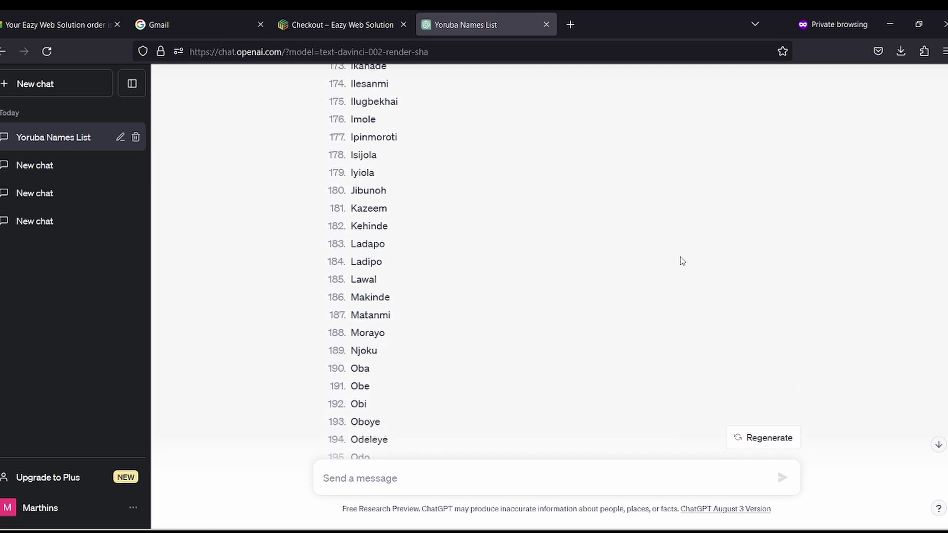
{"action": "scroll", "coordinate": [680, 261], "scroll_direction": "down", "scroll_amount": 1}
{"action": "scroll", "coordinate": [678, 261], "scroll_direction": "down", "scroll_amount": 2}
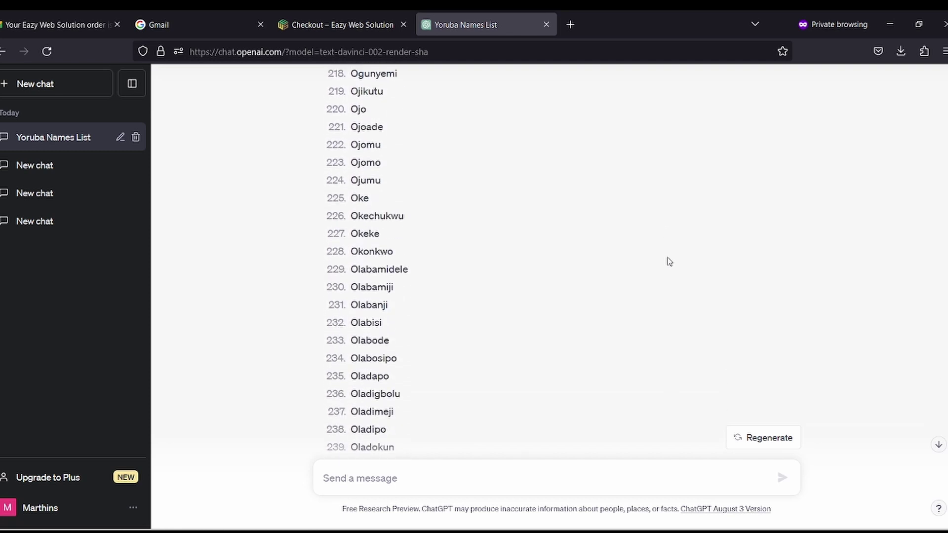
{"action": "scroll", "coordinate": [669, 261], "scroll_direction": "down", "scroll_amount": 6}
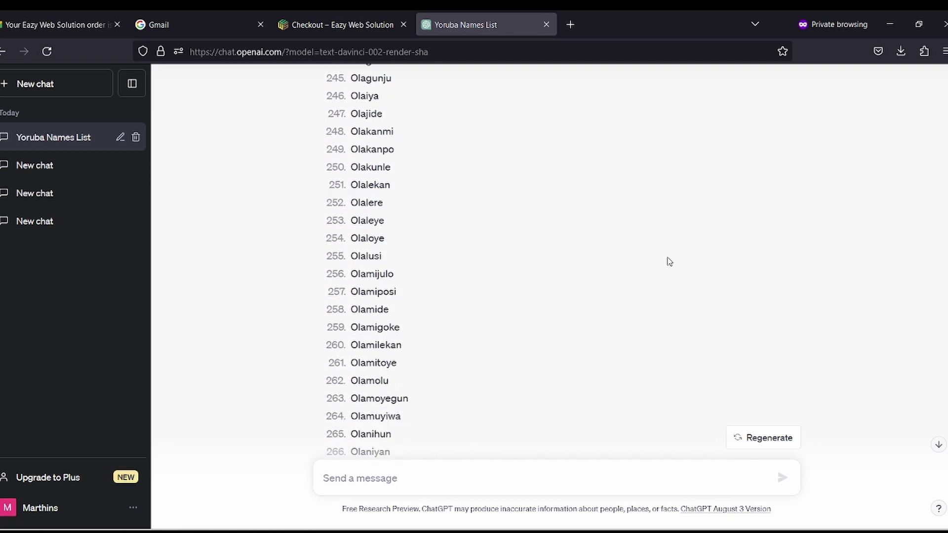
{"action": "scroll", "coordinate": [668, 261], "scroll_direction": "down", "scroll_amount": 9}
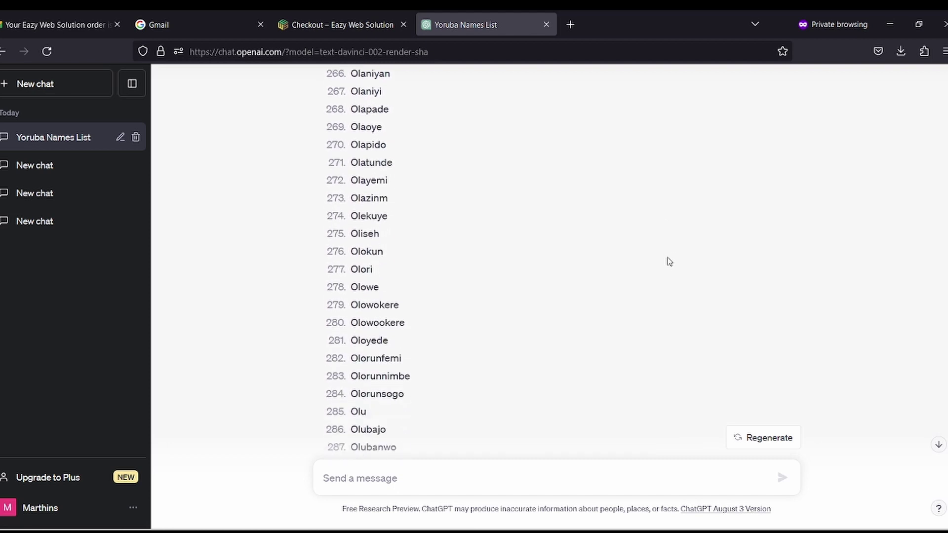
{"action": "scroll", "coordinate": [668, 261], "scroll_direction": "down", "scroll_amount": 5}
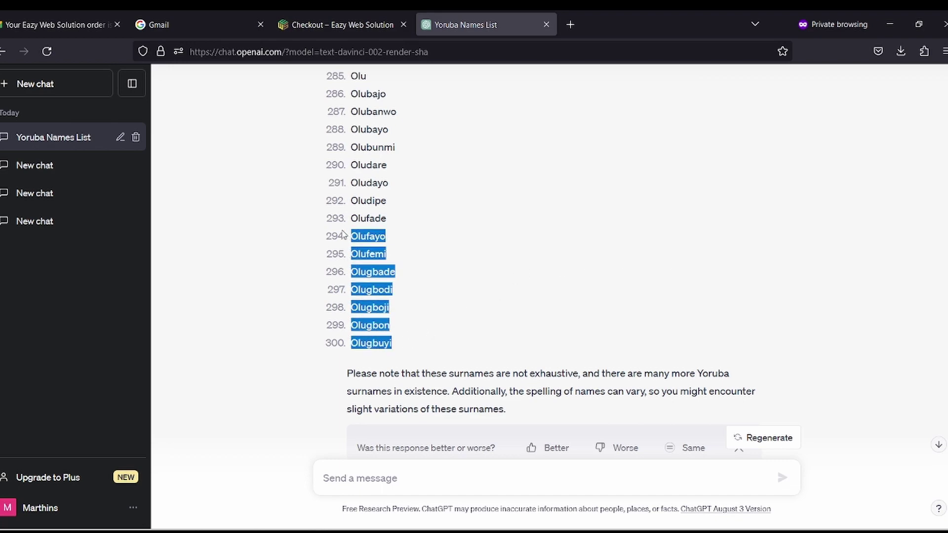
{"action": "scroll", "coordinate": [344, 234], "scroll_direction": "up", "scroll_amount": 3}
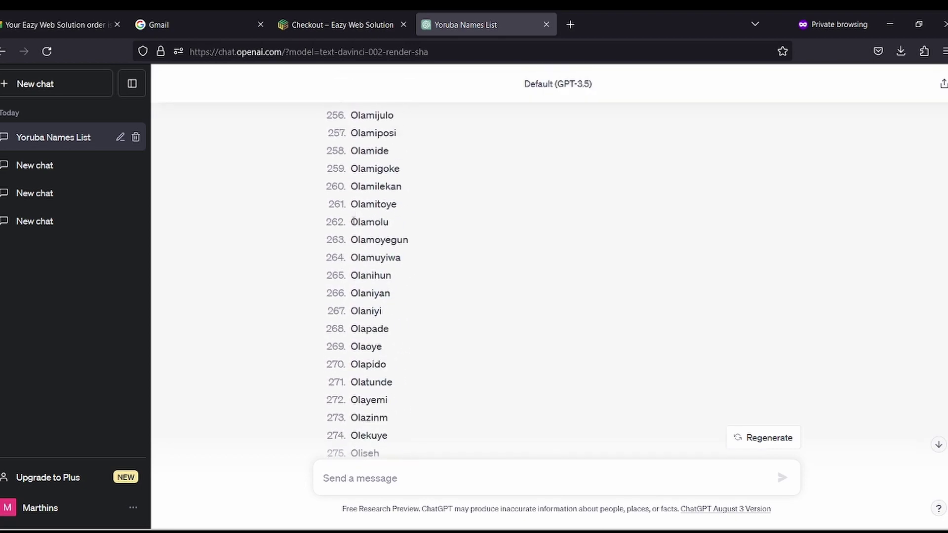
{"action": "scroll", "coordinate": [354, 221], "scroll_direction": "up", "scroll_amount": 20}
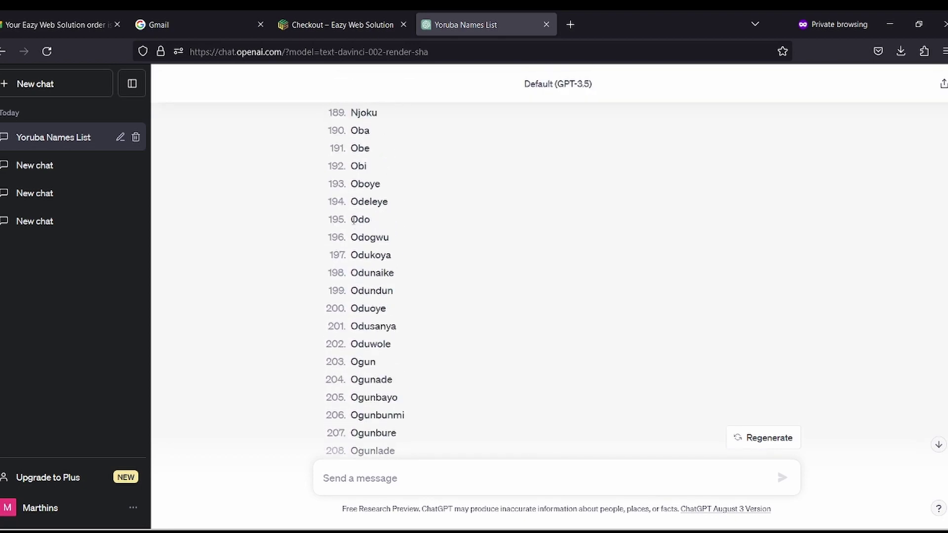
{"action": "scroll", "coordinate": [353, 221], "scroll_direction": "up", "scroll_amount": 13}
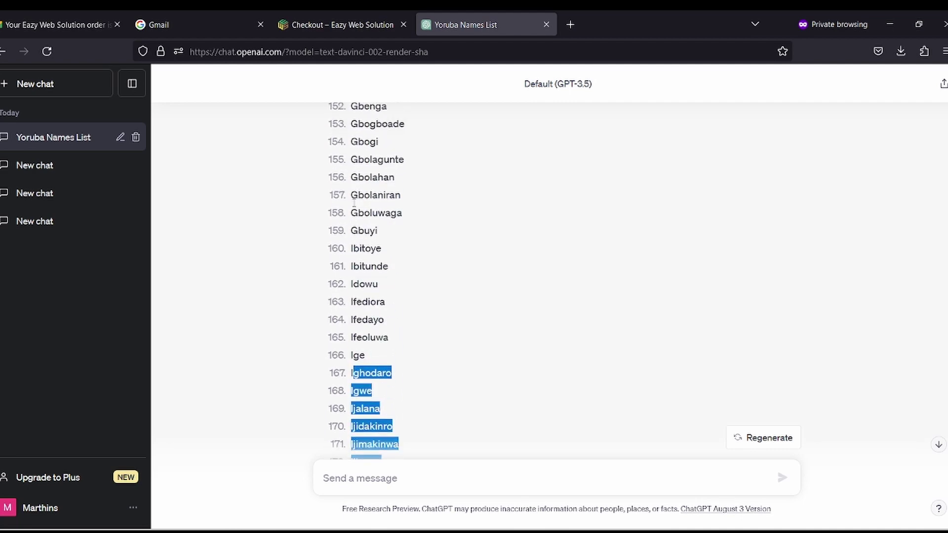
{"action": "scroll", "coordinate": [353, 202], "scroll_direction": "up", "scroll_amount": 16}
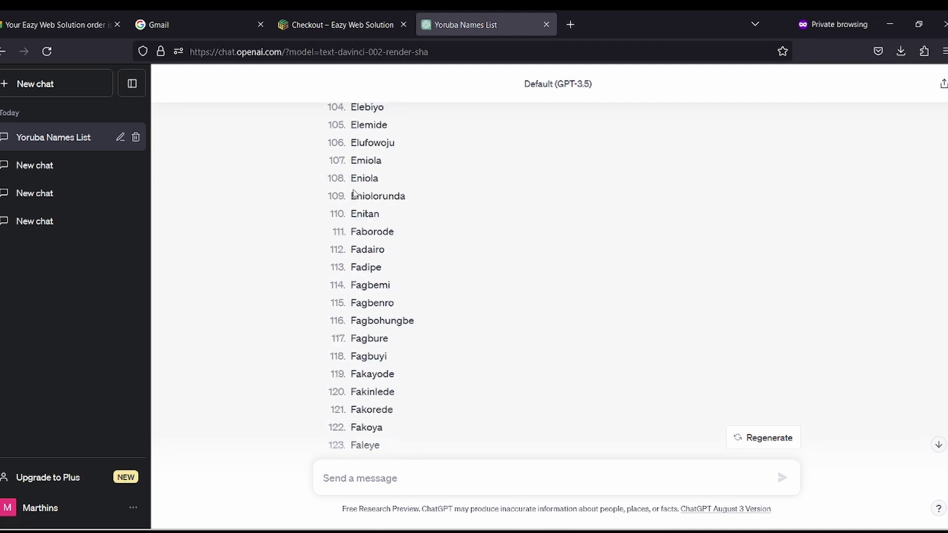
{"action": "scroll", "coordinate": [353, 194], "scroll_direction": "up", "scroll_amount": 10}
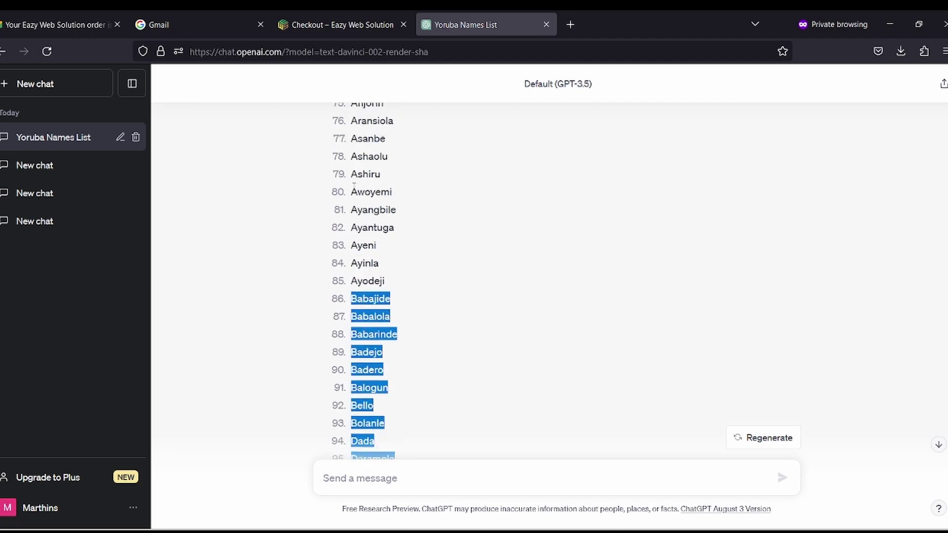
{"action": "scroll", "coordinate": [353, 194], "scroll_direction": "up", "scroll_amount": 17}
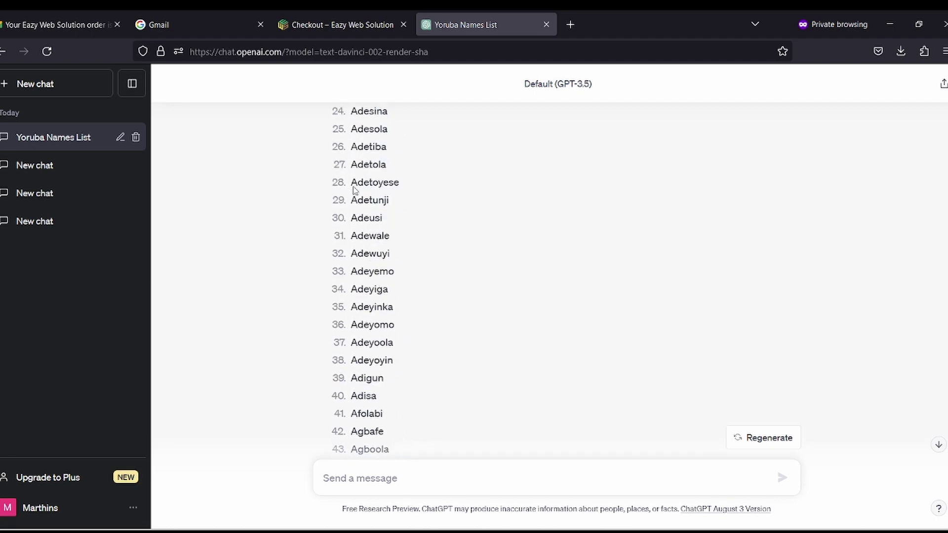
{"action": "scroll", "coordinate": [354, 198], "scroll_direction": "up", "scroll_amount": 11}
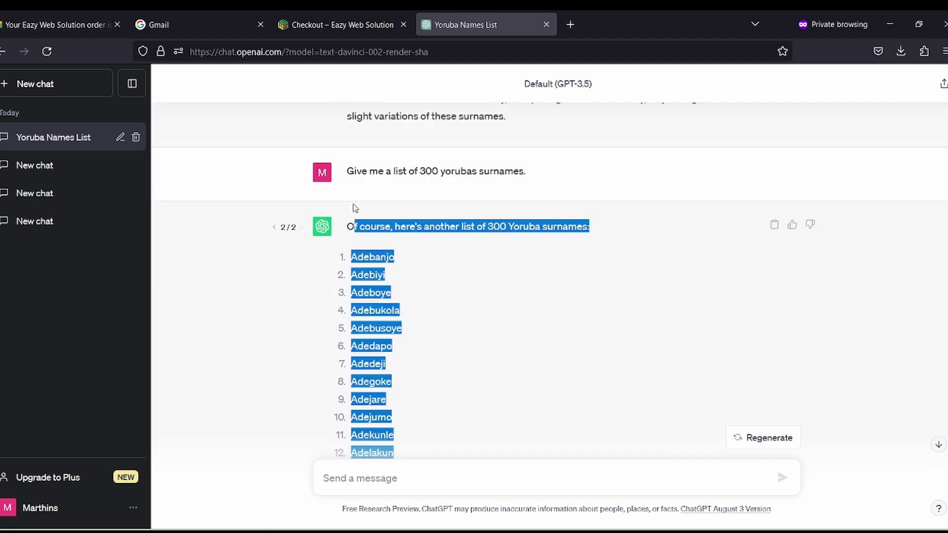
{"action": "left_click_drag", "start_coordinate": [353, 210], "coordinate": [348, 246]}
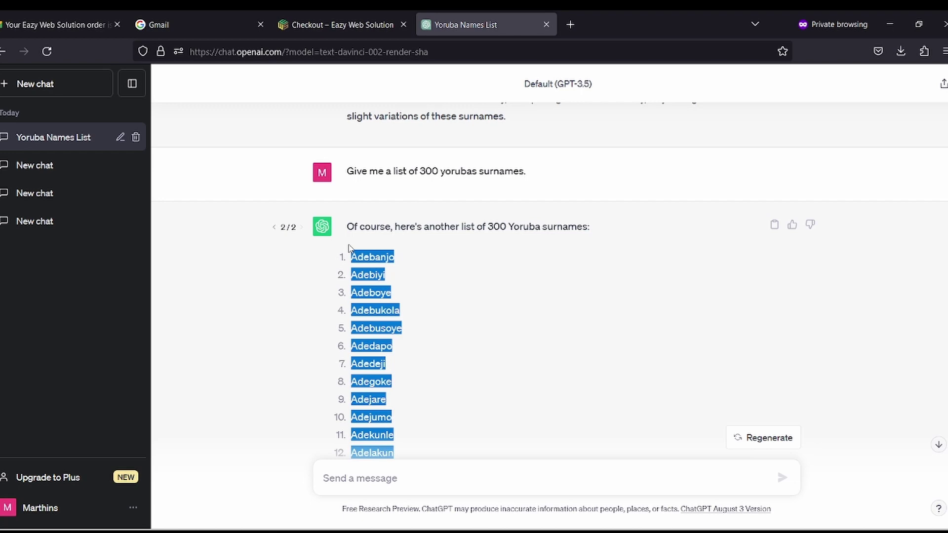
Step: Copy the selected surnames, paste them into the lagos,nigeria-surnames note, and save it
{"action": "right_click", "coordinate": [373, 254]}
{"action": "left_click", "coordinate": [425, 267]}
{"action": "mouse_move", "coordinate": [768, 532]}
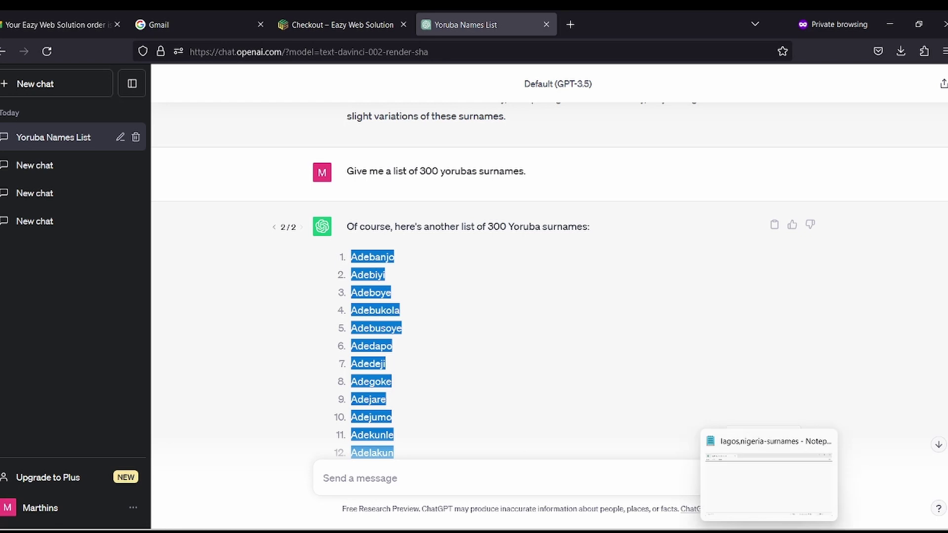
{"action": "left_click", "coordinate": [769, 476]}
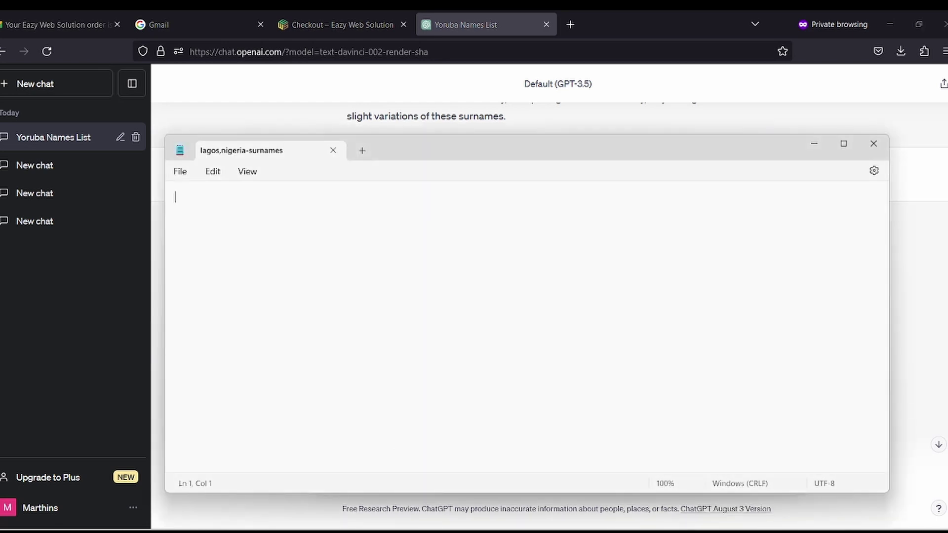
{"action": "right_click", "coordinate": [184, 200]}
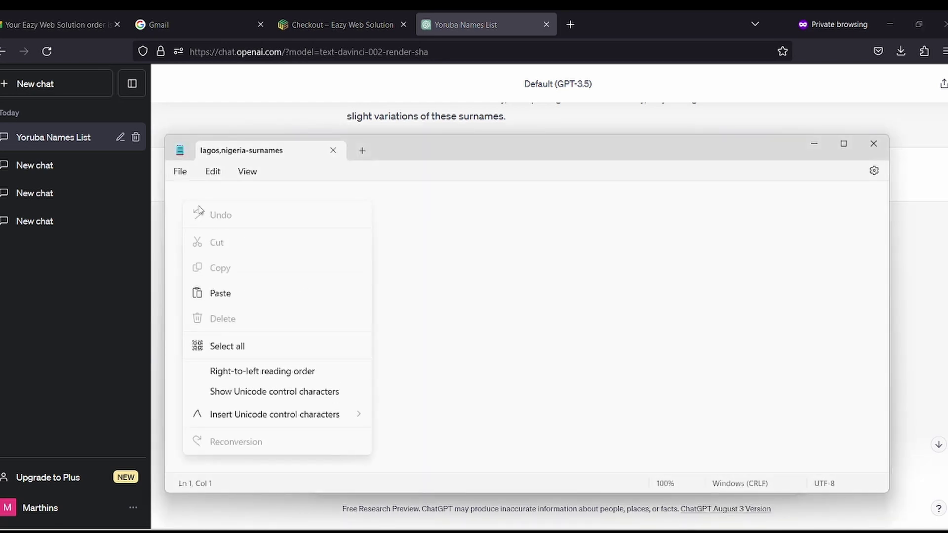
{"action": "left_click", "coordinate": [220, 293]}
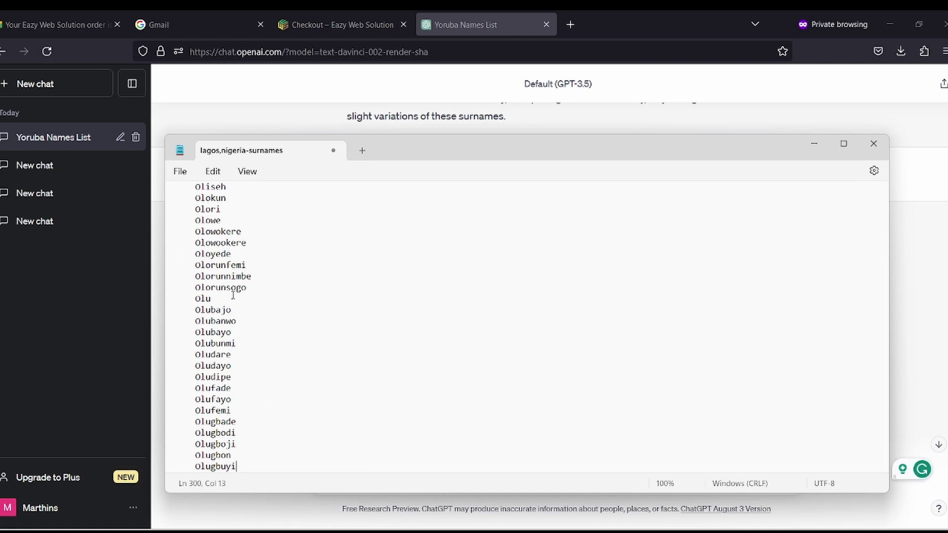
{"action": "left_click", "coordinate": [179, 173]}
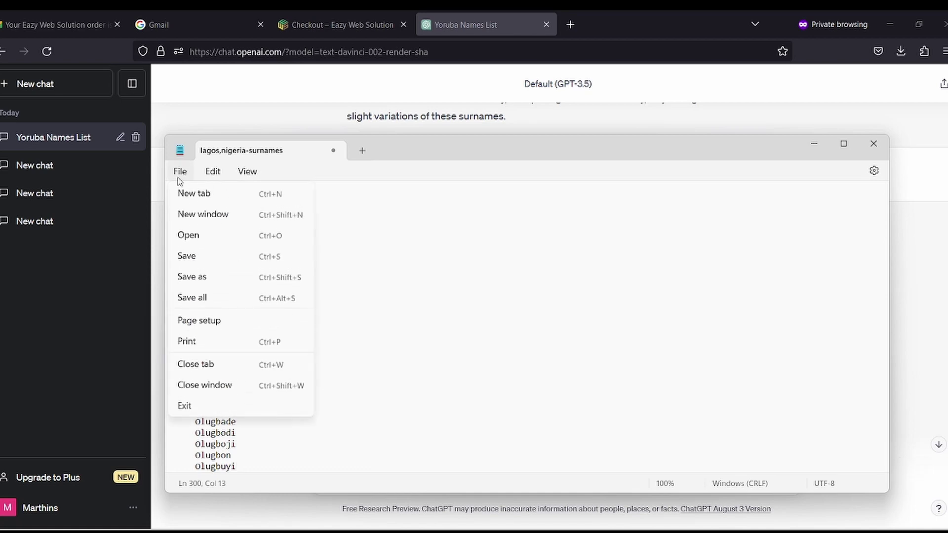
{"action": "left_click", "coordinate": [200, 261]}
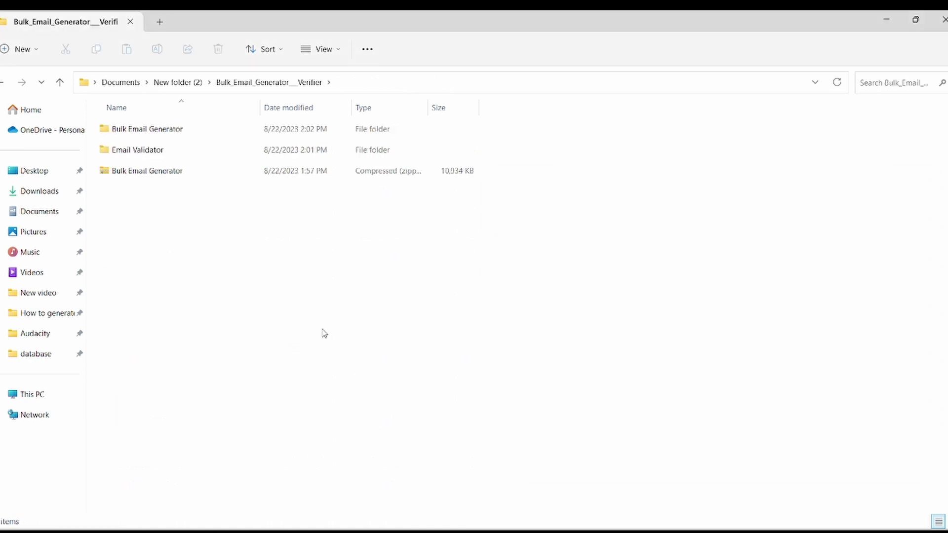
Step: Go into the Email Validator folder to reach the validator application and its DLLs
{"action": "double_click", "coordinate": [192, 149]}
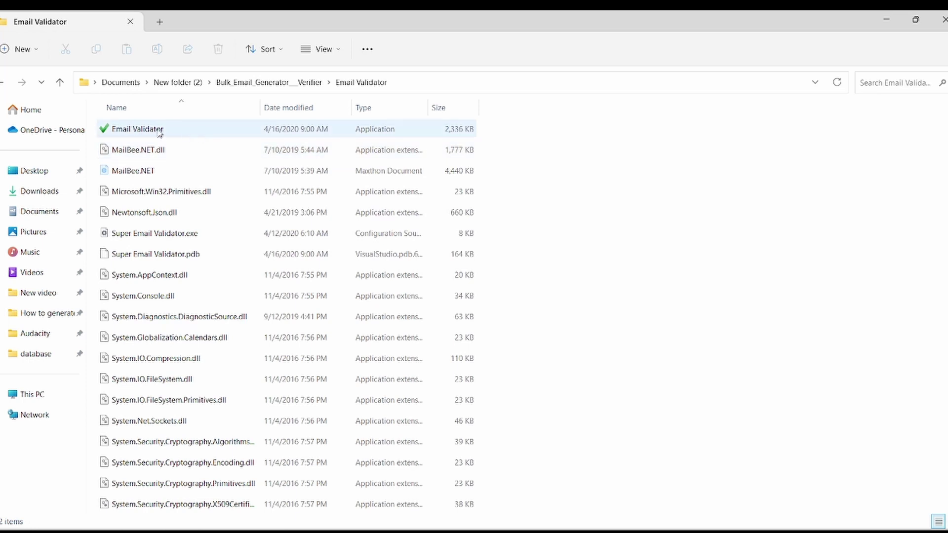
Step: Launch Super Email Validator and import Email-Lists-1.txt from the email lists folder
{"action": "double_click", "coordinate": [201, 130]}
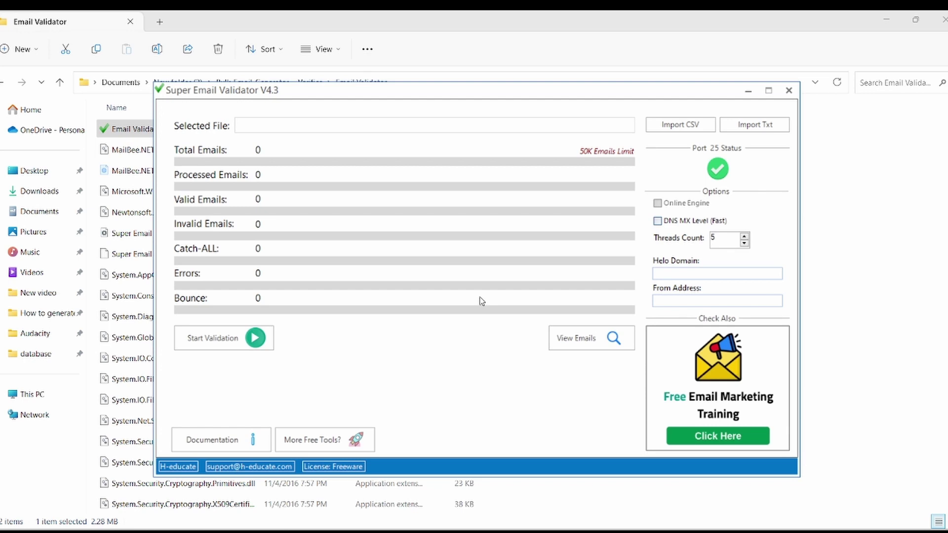
{"action": "left_click", "coordinate": [758, 130]}
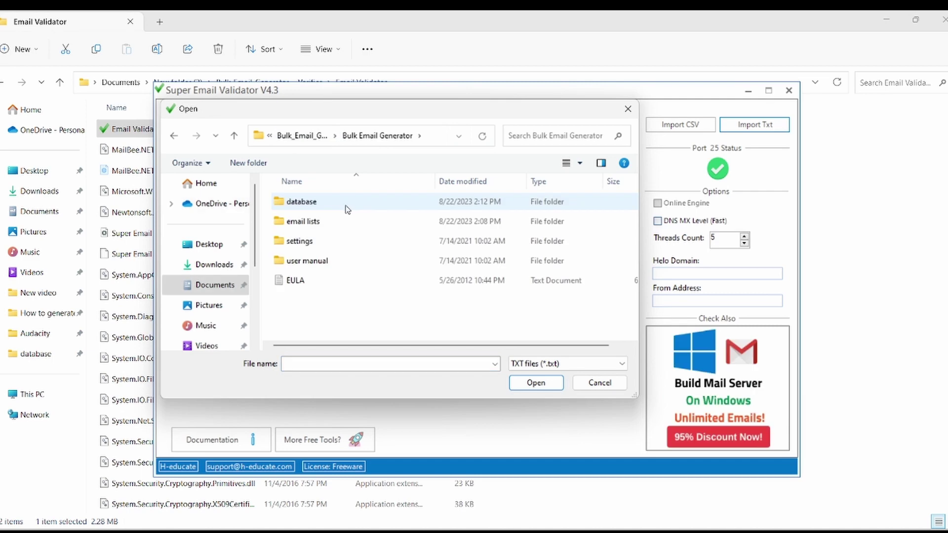
{"action": "double_click", "coordinate": [330, 223]}
{"action": "left_click", "coordinate": [328, 203]}
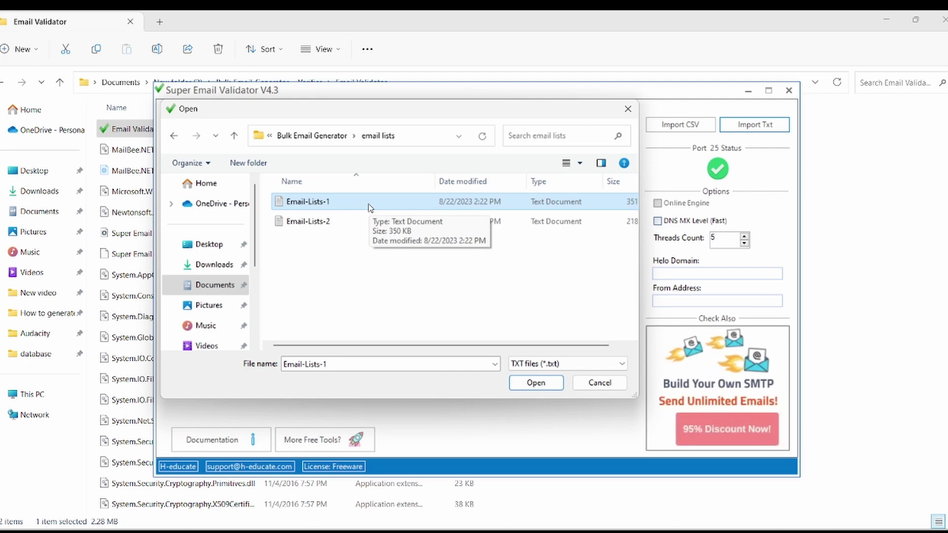
{"action": "left_click", "coordinate": [524, 385]}
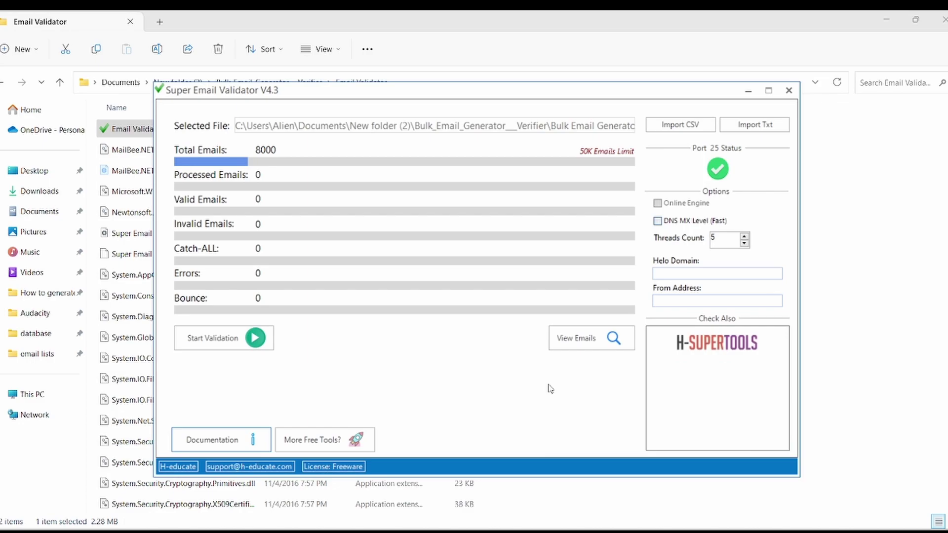
Step: Run validation on the 8000 loaded addresses, yielding 5594 valid and 2406 invalid (30.08% bounce)
{"action": "left_click", "coordinate": [225, 346]}
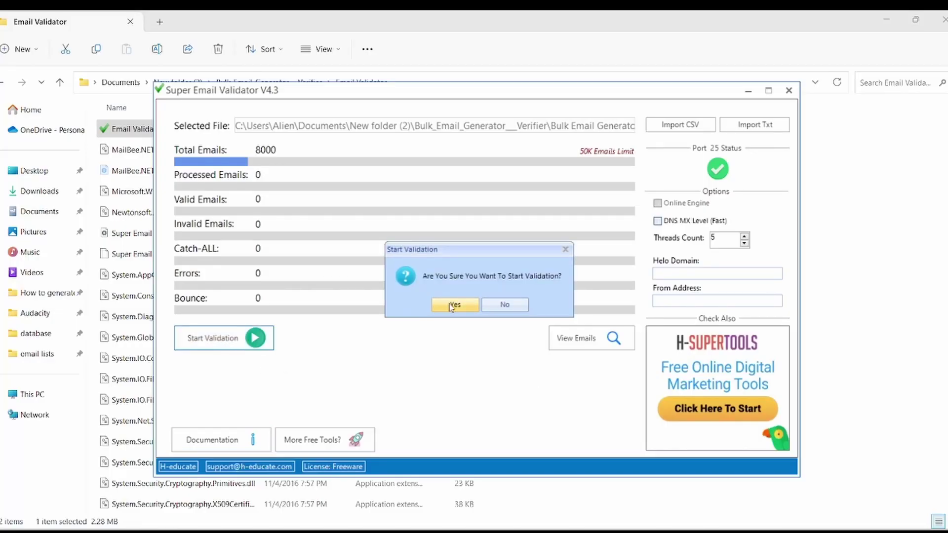
{"action": "left_click", "coordinate": [446, 305]}
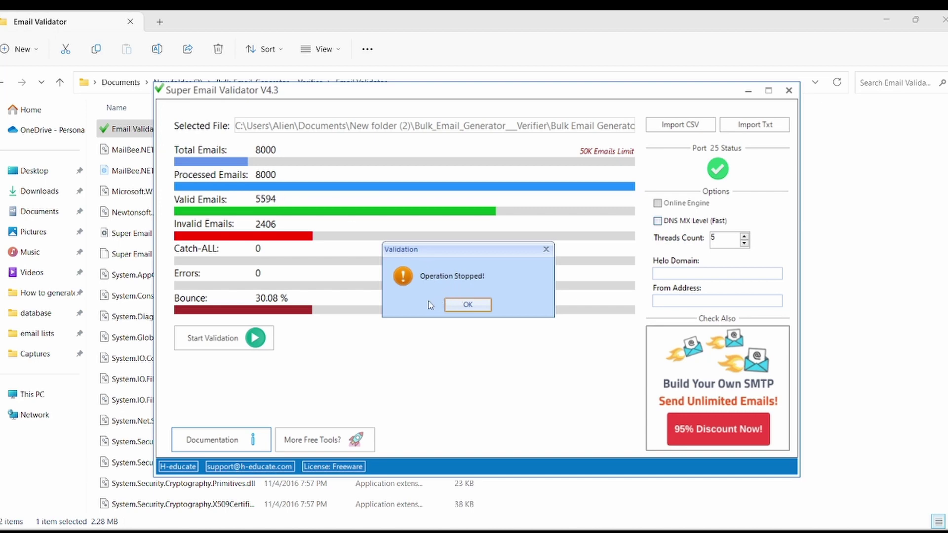
{"action": "left_click", "coordinate": [467, 305]}
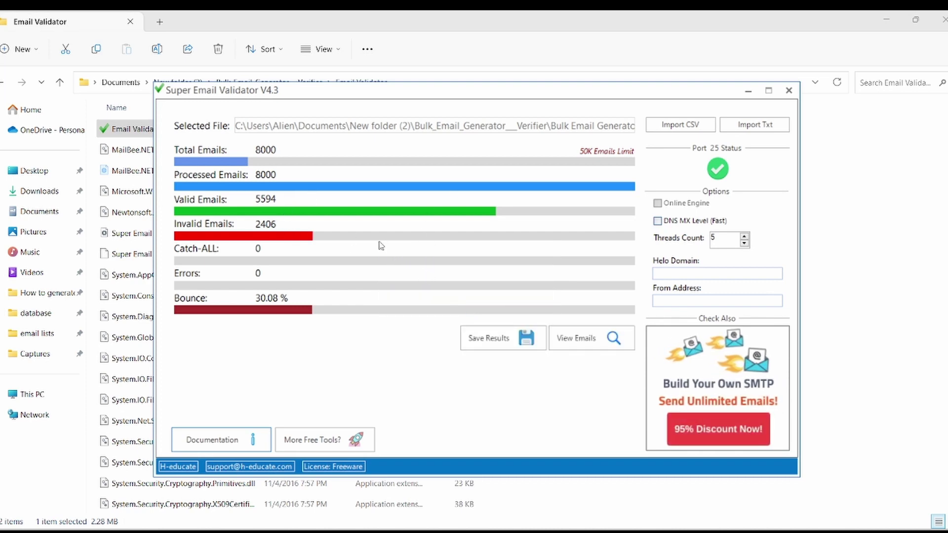
Step: Open the Validation Results window and scroll through the per-address verdicts, e.g. gmail.com addresses marked Valid
{"action": "left_click", "coordinate": [582, 339]}
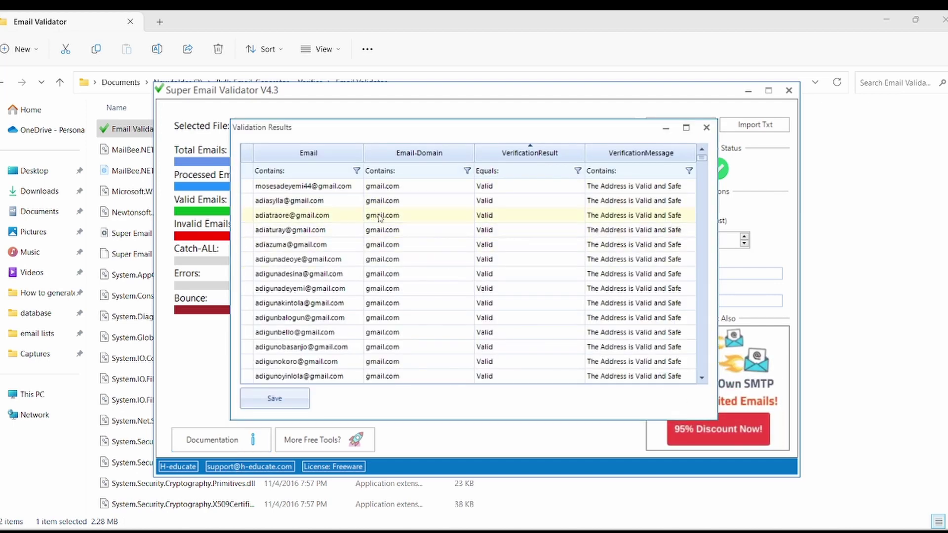
{"action": "scroll", "coordinate": [456, 237], "scroll_direction": "down", "scroll_amount": 20}
{"action": "scroll", "coordinate": [459, 254], "scroll_direction": "down", "scroll_amount": 20}
{"action": "scroll", "coordinate": [459, 254], "scroll_direction": "down", "scroll_amount": 20}
{"action": "scroll", "coordinate": [459, 254], "scroll_direction": "down", "scroll_amount": 15}
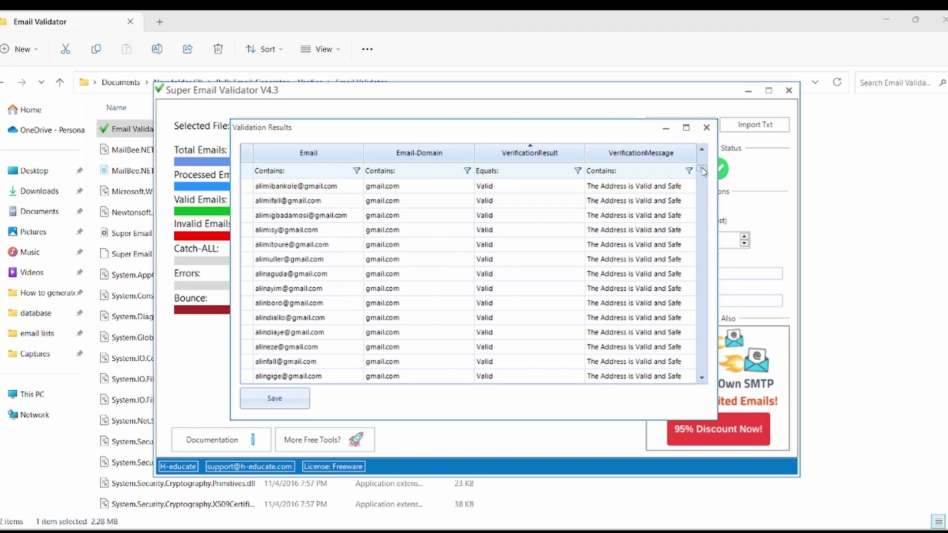
{"action": "left_click_drag", "start_coordinate": [701, 168], "coordinate": [705, 188]}
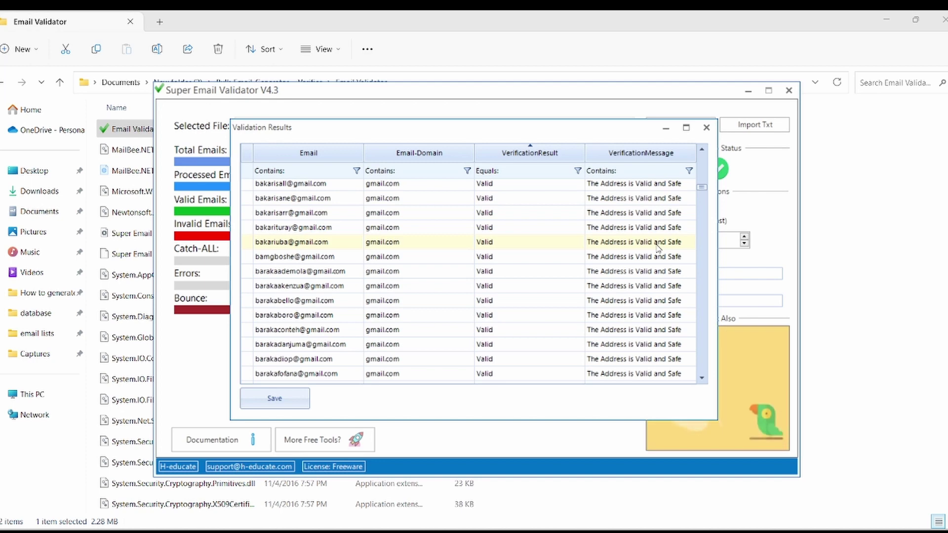
Step: Save the results as the CSV '5k Naija Validated Emails' in the email lists folder
{"action": "left_click", "coordinate": [291, 398]}
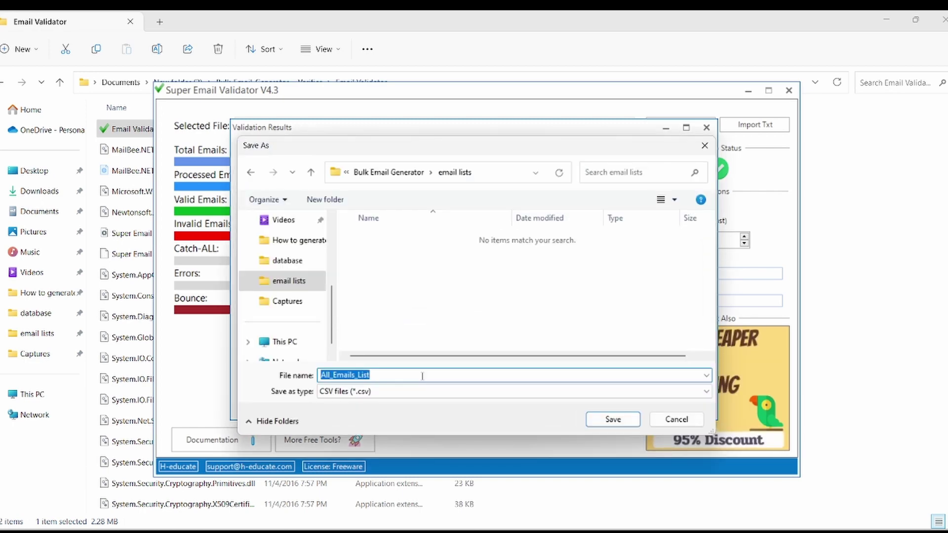
{"action": "type", "text": "5k"}
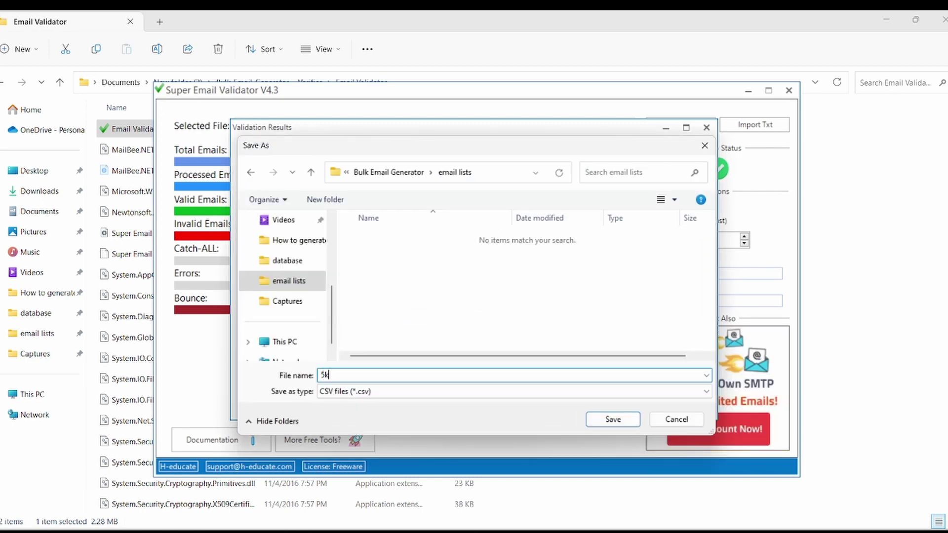
{"action": "type", "text": " Naija Va"}
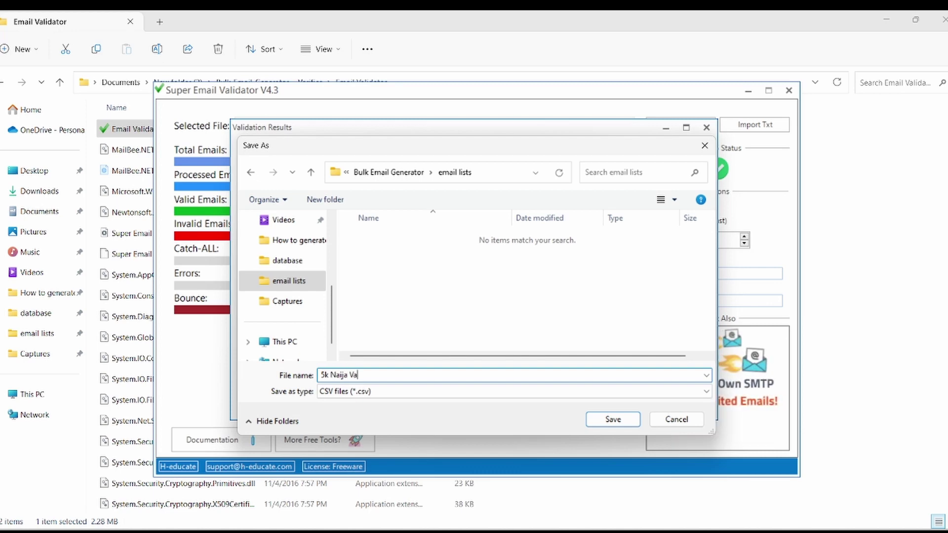
{"action": "type", "text": "lidated"}
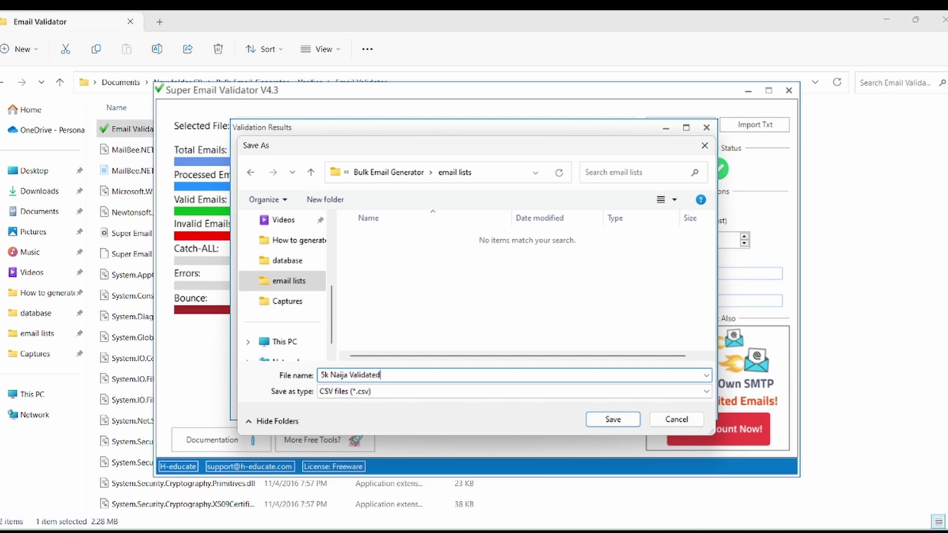
{"action": "type", "text": " Emails"}
{"action": "left_click", "coordinate": [608, 423]}
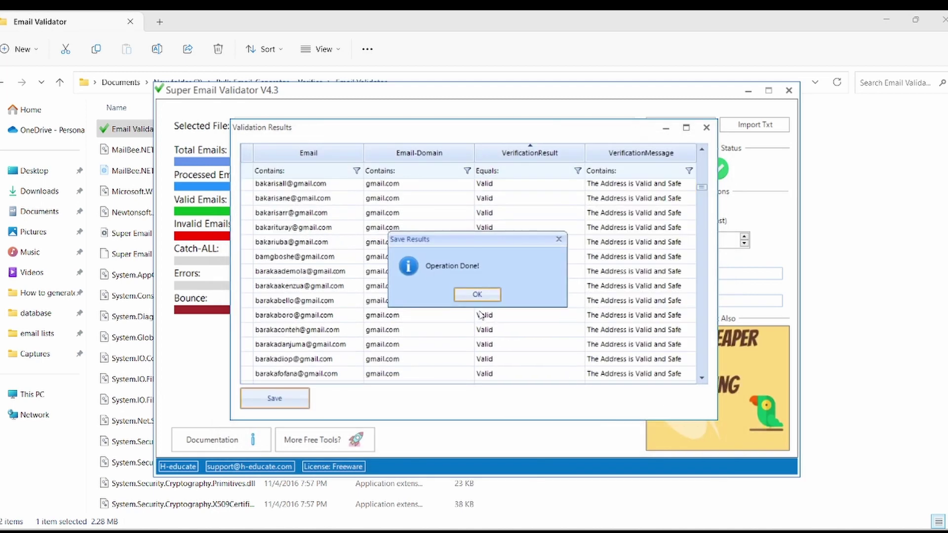
{"action": "left_click", "coordinate": [477, 294]}
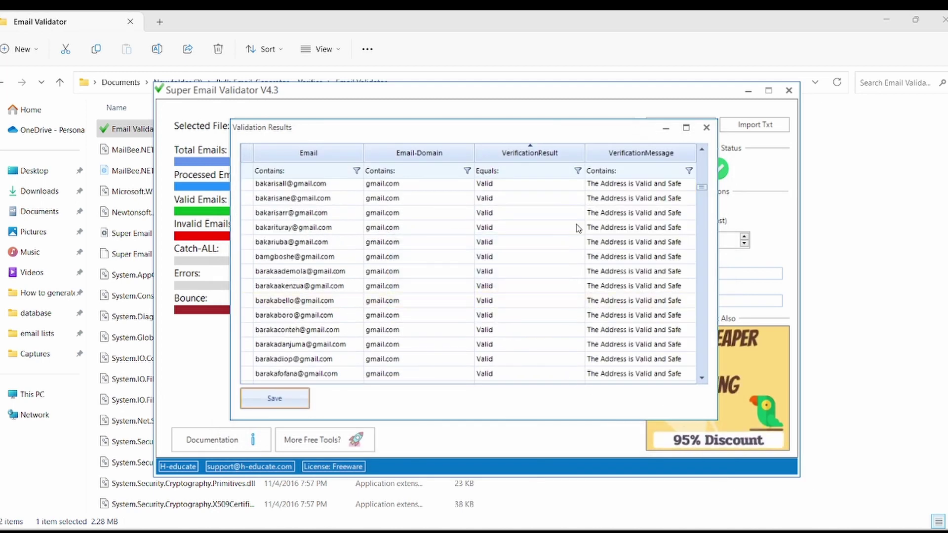